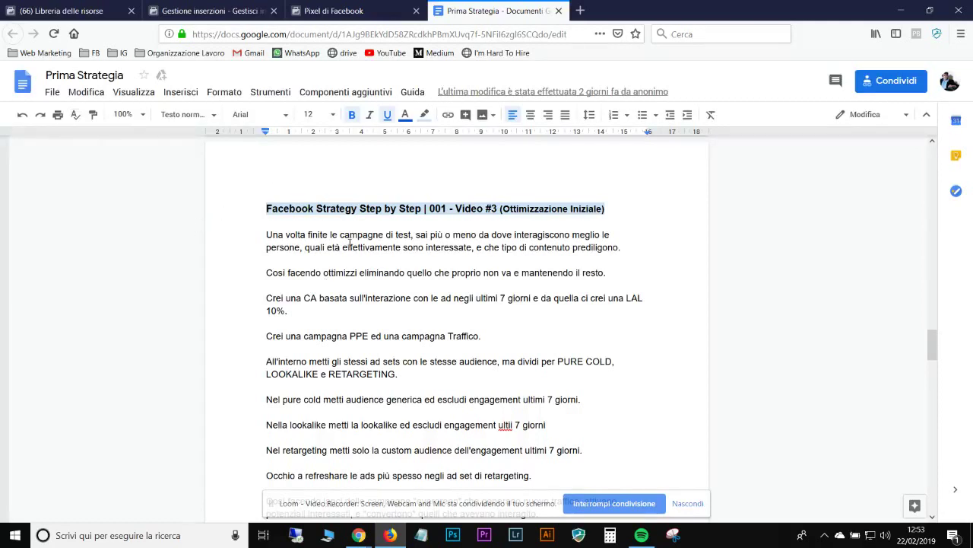
Read the opening paragraph of the Video #3 (Ottimizzazione Iniziale) section in the strategy document.
scroll(346, 244, "up", 3)
scroll(334, 243, "down", 3)
left_click_drag(487, 237, 599, 236)
left_click(336, 248)
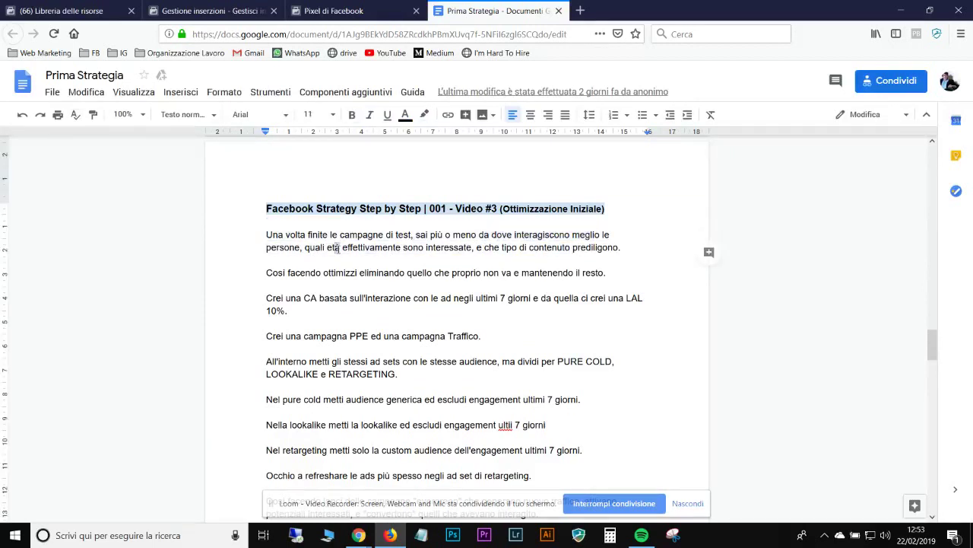
left_click_drag(333, 248, 365, 247)
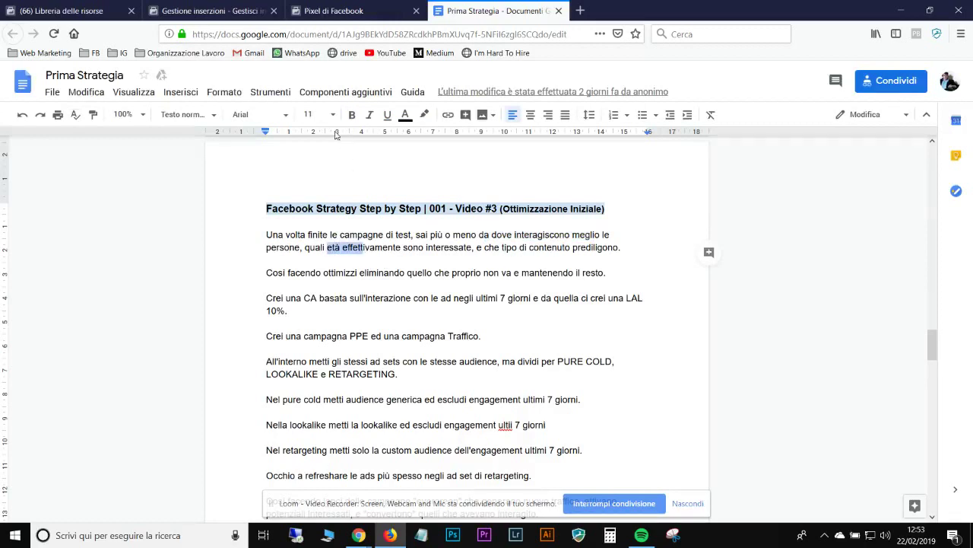
Switch to Facebook Ads Manager and open the ads of the LOMBARDIA - NO MILANO +50KM - COLD AUDIENCE ad set in the [STEP 0] - Interazione campaign.
left_click(209, 11)
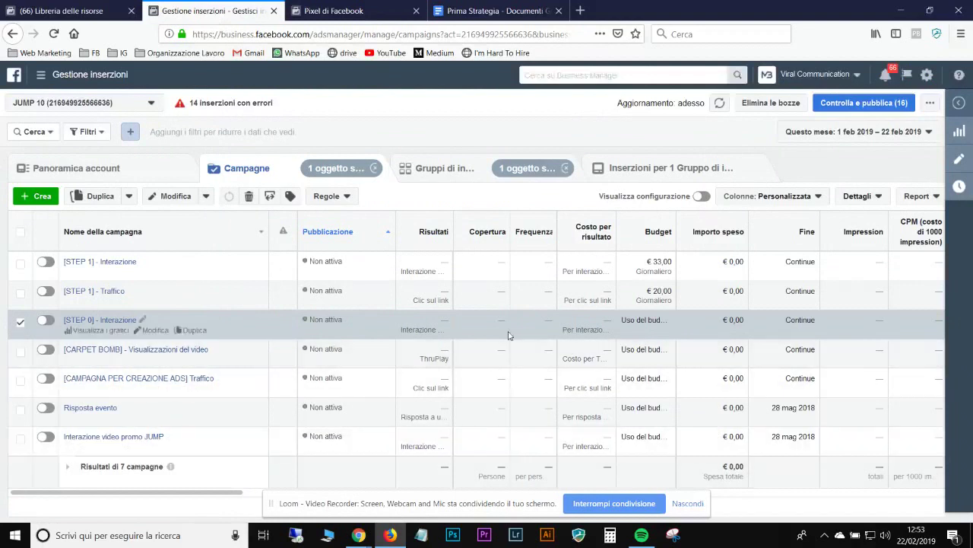
left_click(112, 322)
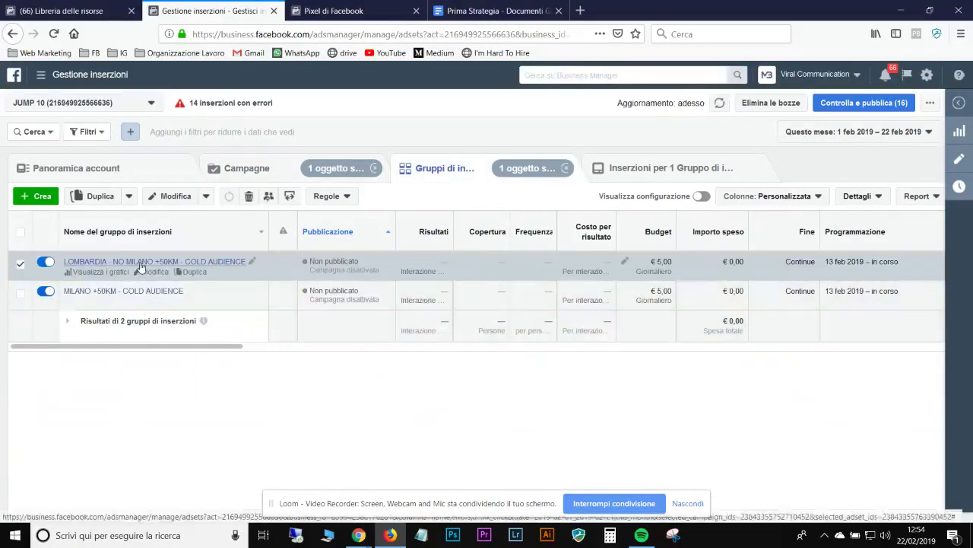
left_click(140, 262)
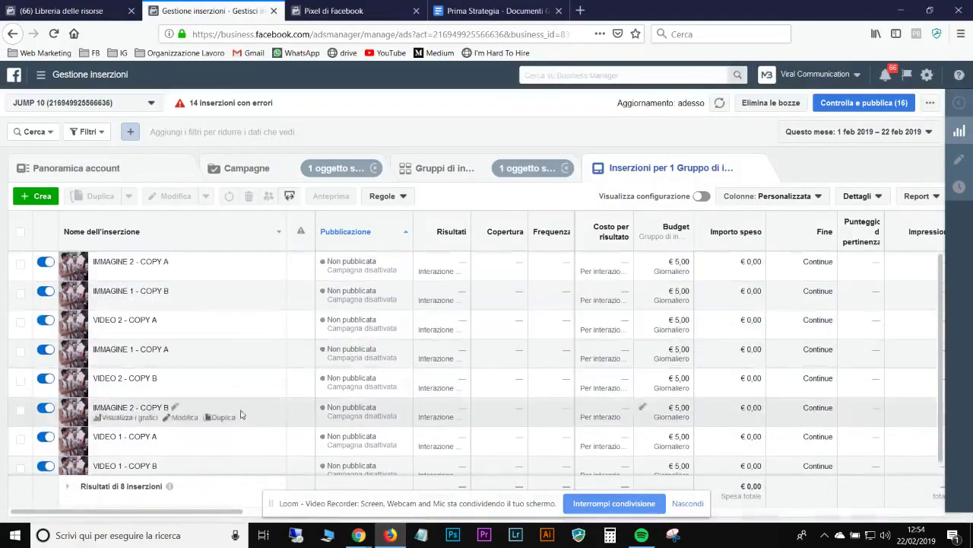
scroll(240, 414, "down", 1)
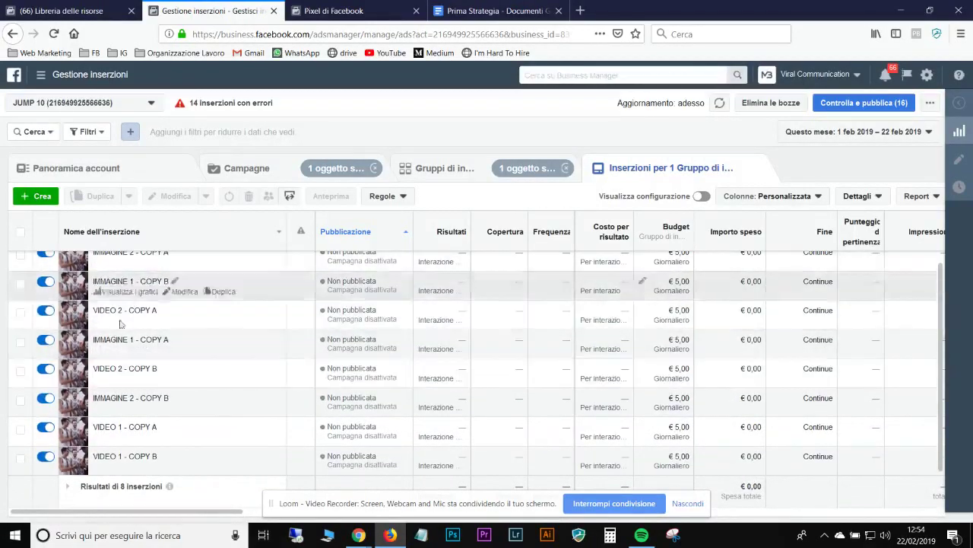
scroll(183, 355, "up", 1)
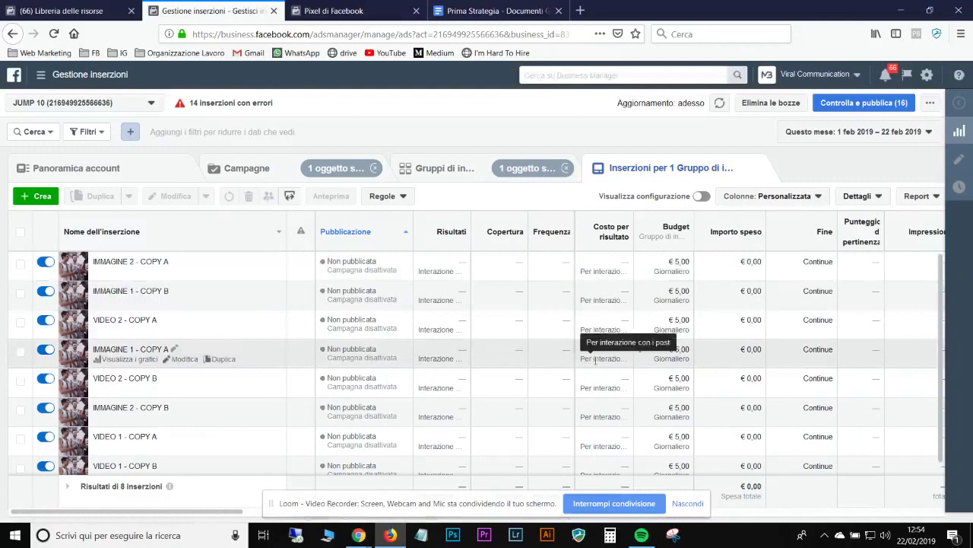
Filter the ads by Impression (inserzione) greater than 1000 and remove the filter again.
left_click(88, 131)
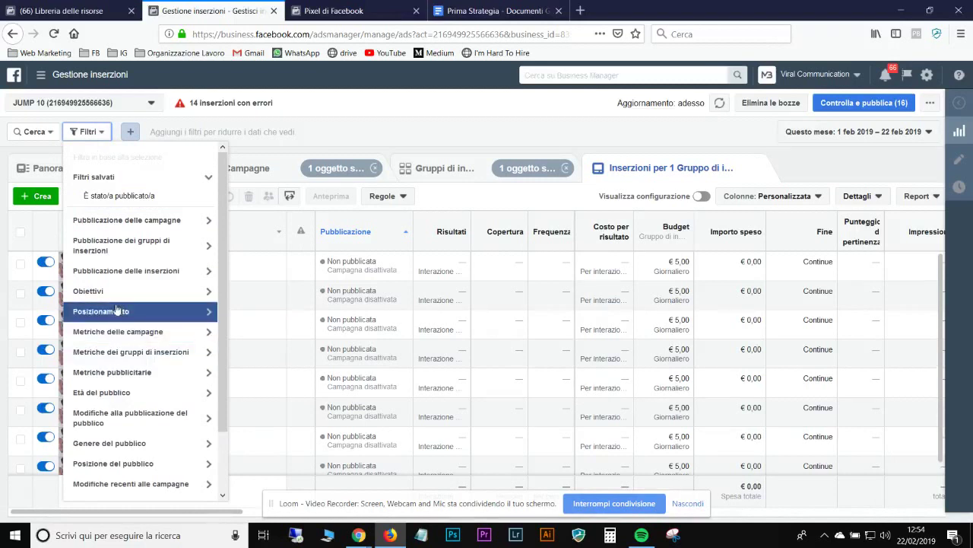
left_click(143, 372)
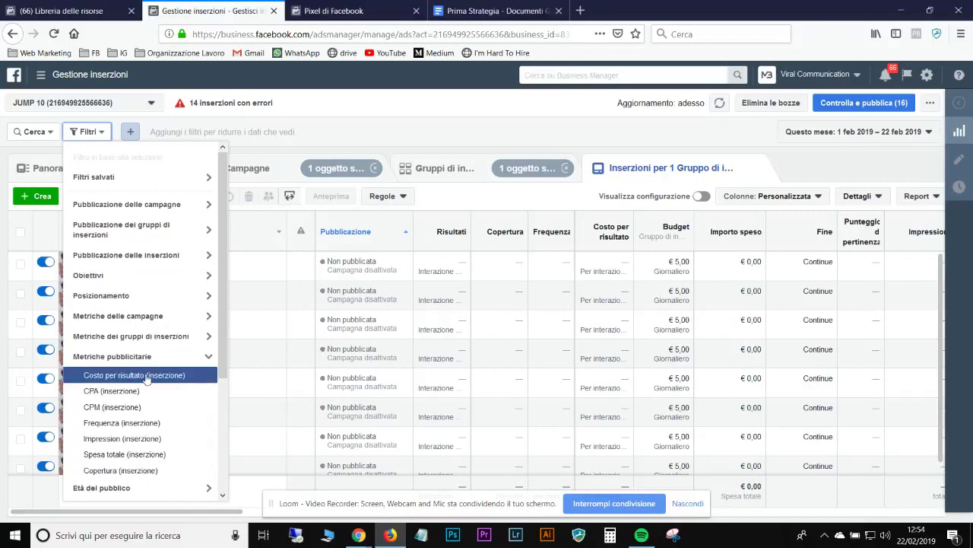
left_click(146, 438)
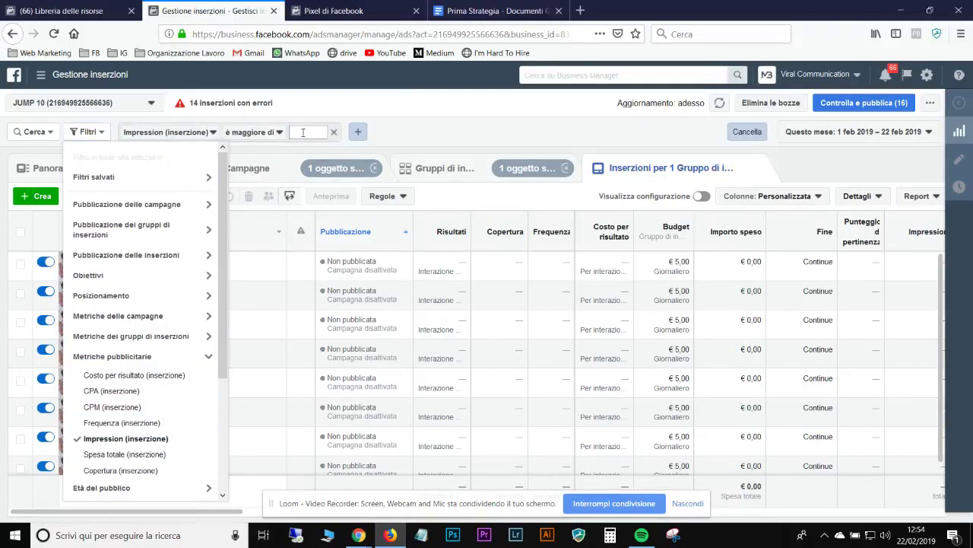
type("1000")
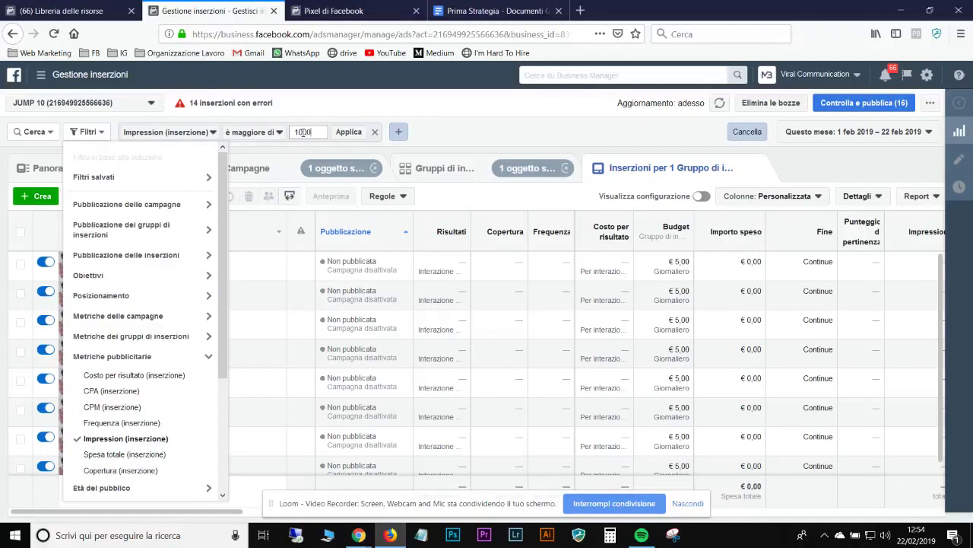
left_click(349, 134)
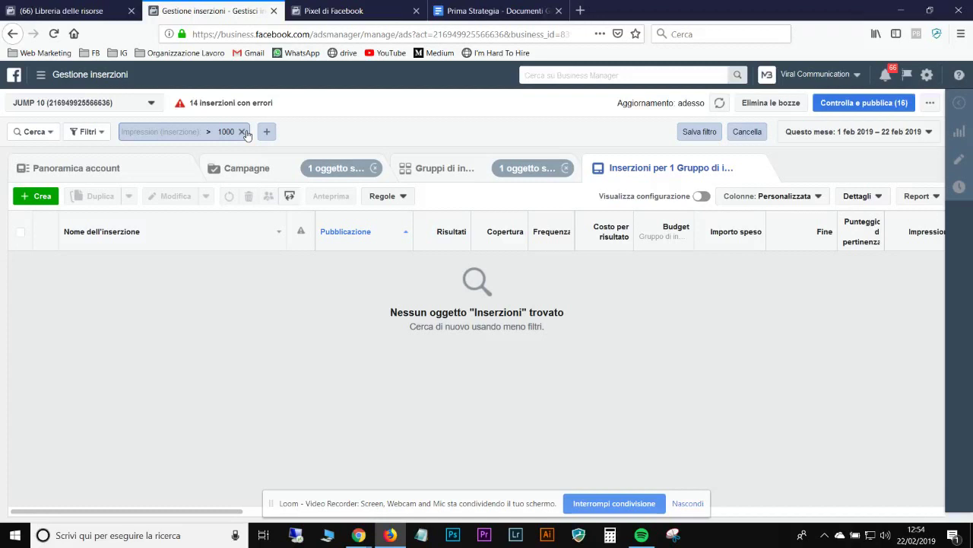
left_click(242, 132)
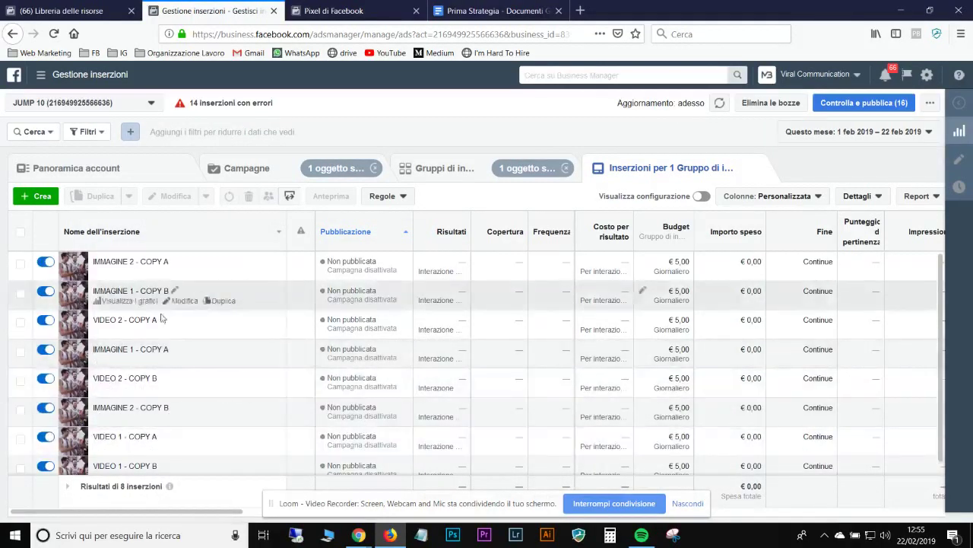
Switch the ad table's column preset to Prestazioni e clic.
scroll(215, 325, "down", 1)
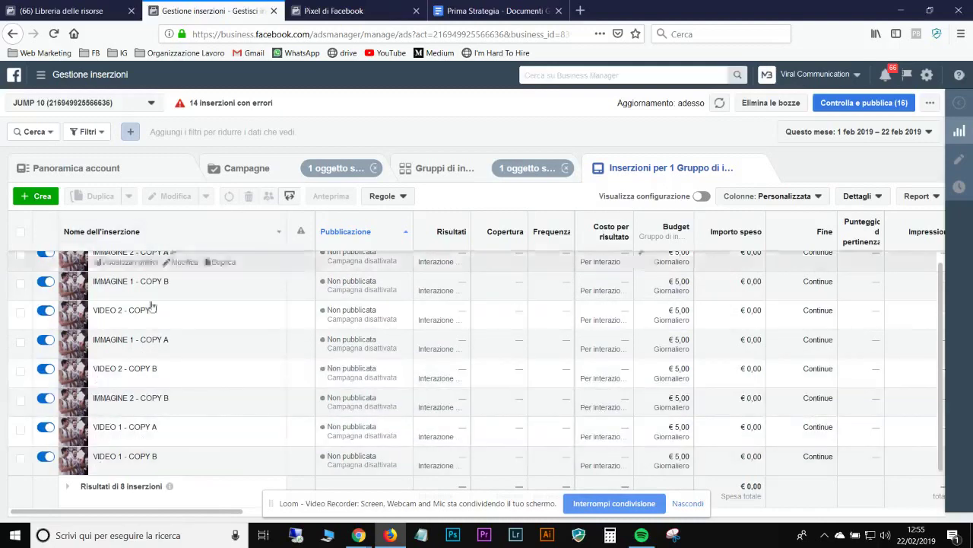
scroll(199, 357, "up", 1)
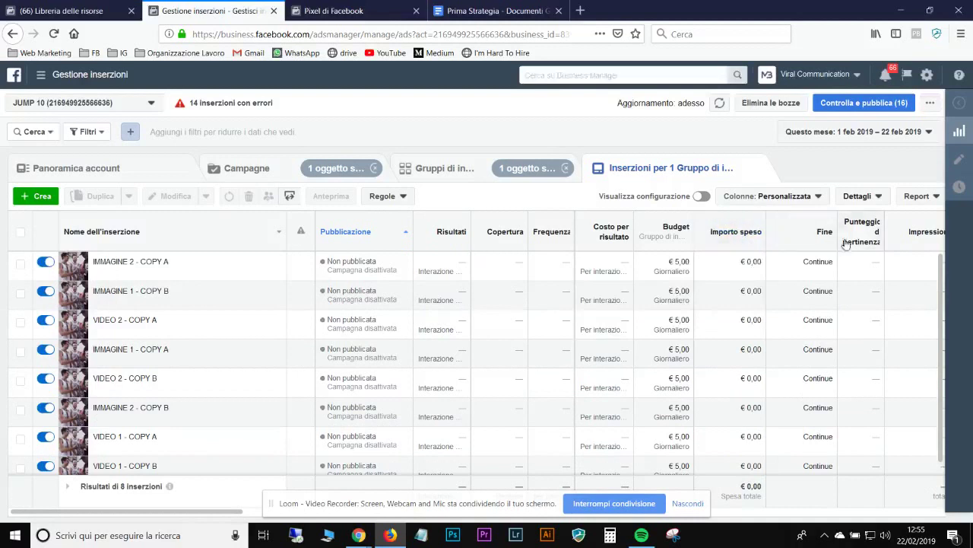
left_click(687, 506)
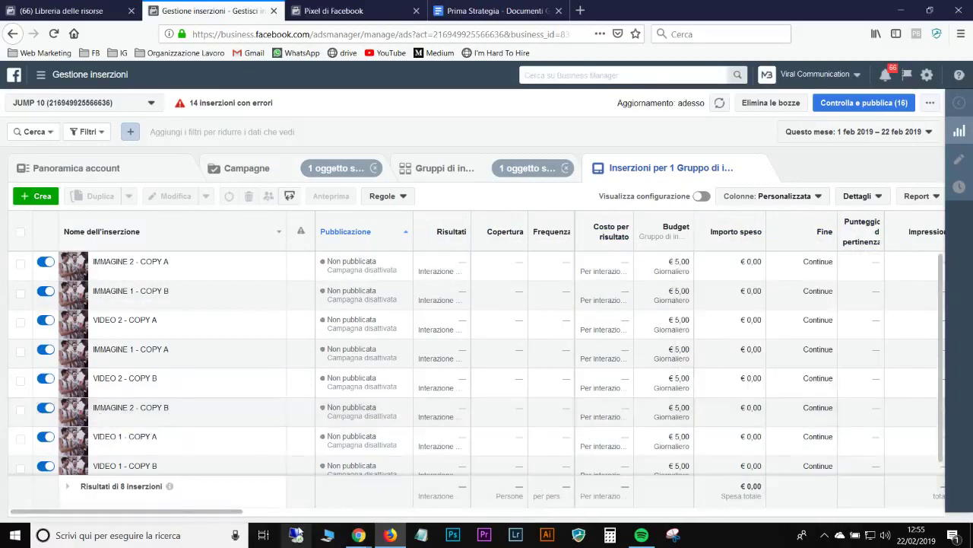
left_click_drag(233, 512, 505, 513)
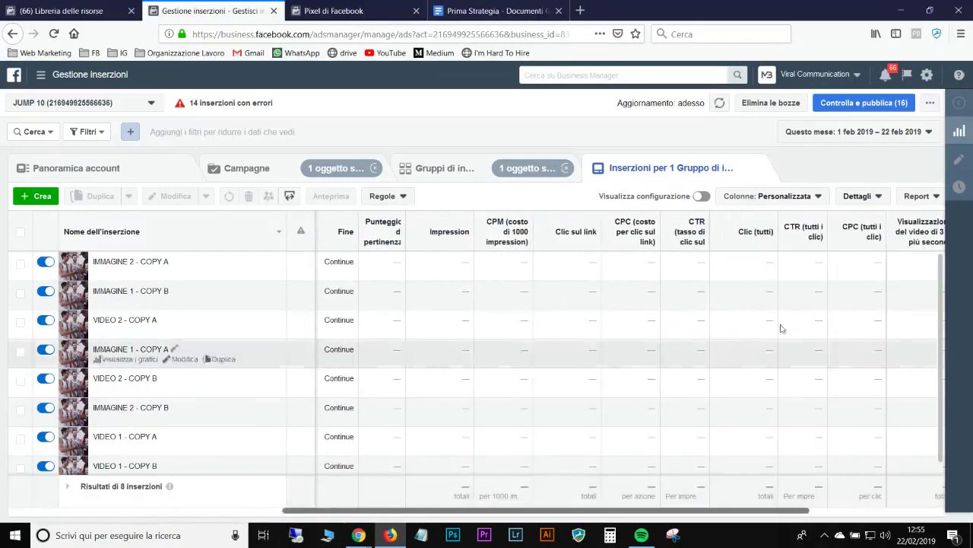
left_click(783, 199)
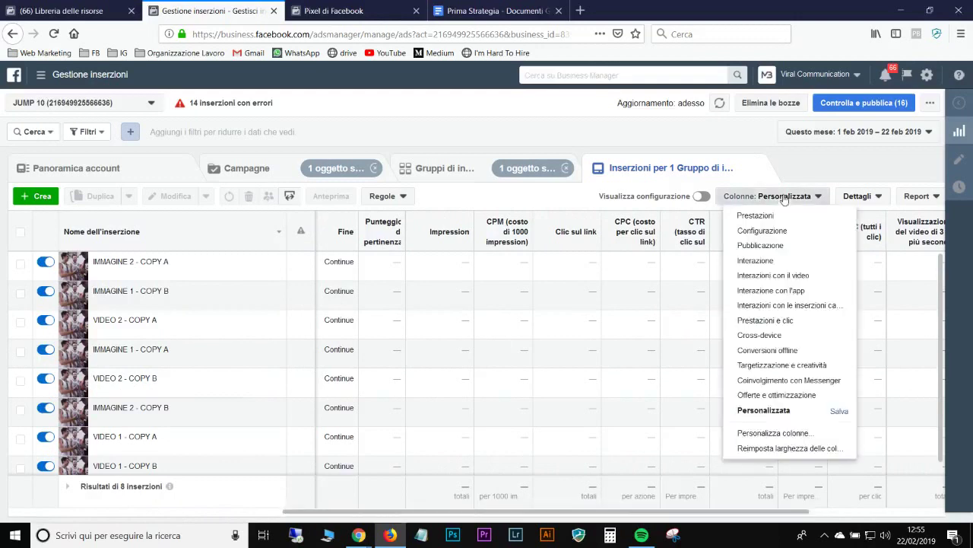
left_click(780, 322)
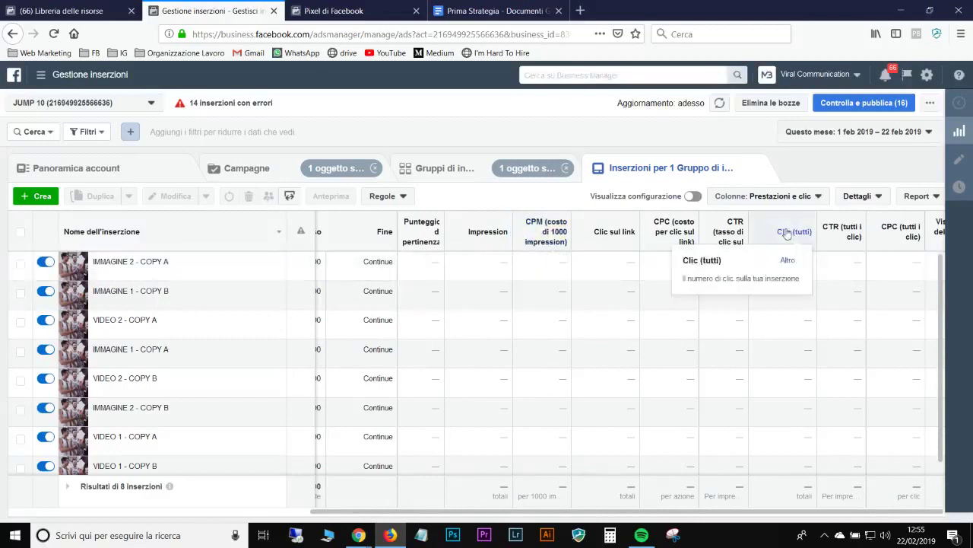
Examine the CPM, CPC, CTR, click and video viewing metrics columns for the listed ads.
mouse_move(718, 295)
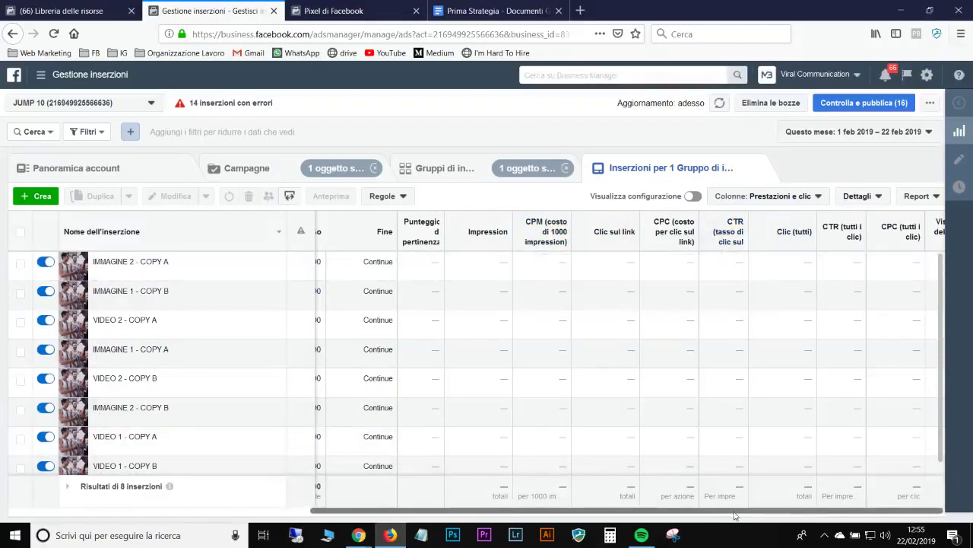
mouse_move(546, 241)
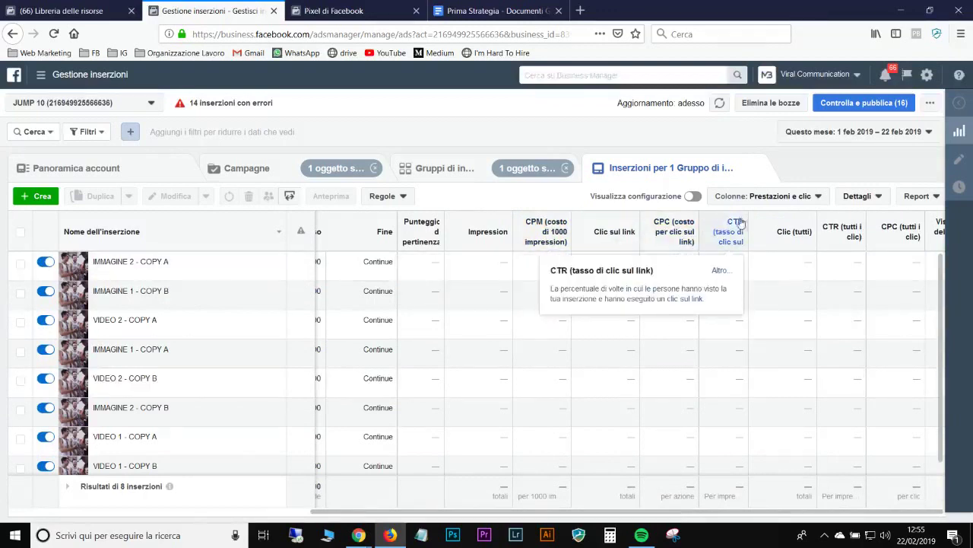
left_click_drag(726, 511, 827, 507)
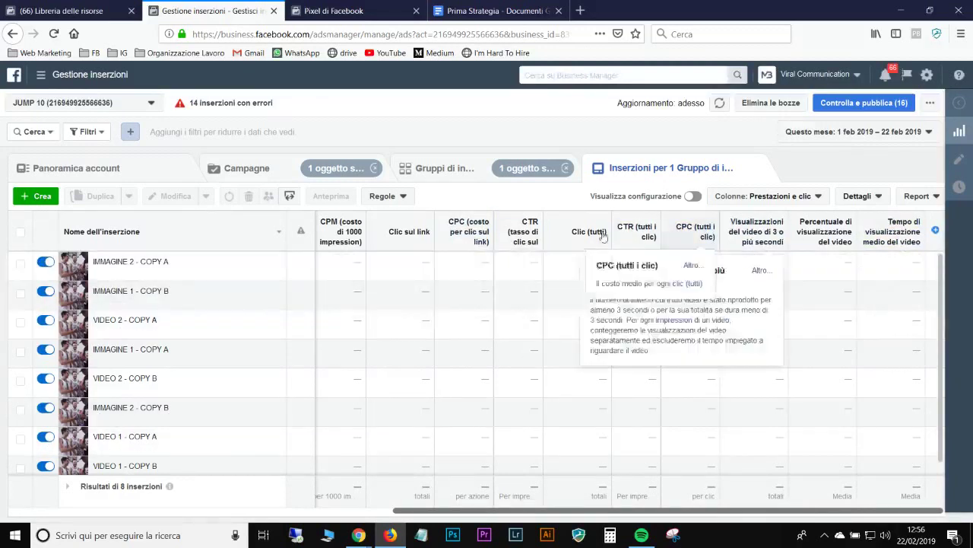
mouse_move(507, 240)
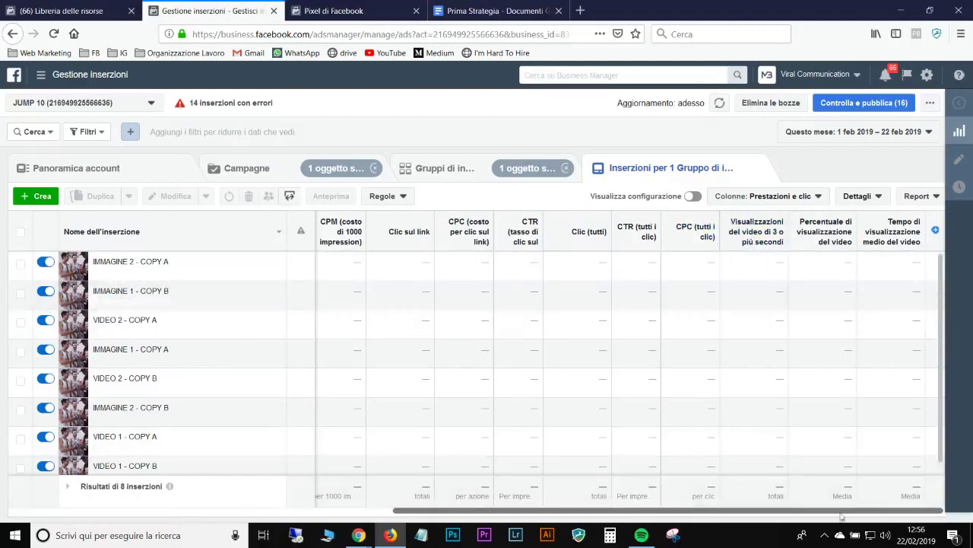
scroll(842, 517, "left", 2)
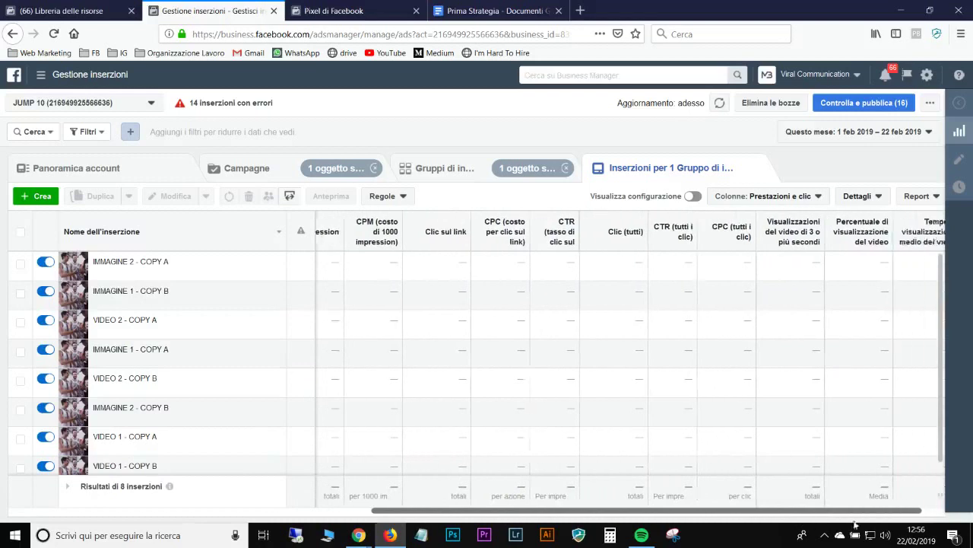
scroll(856, 523, "right", 2)
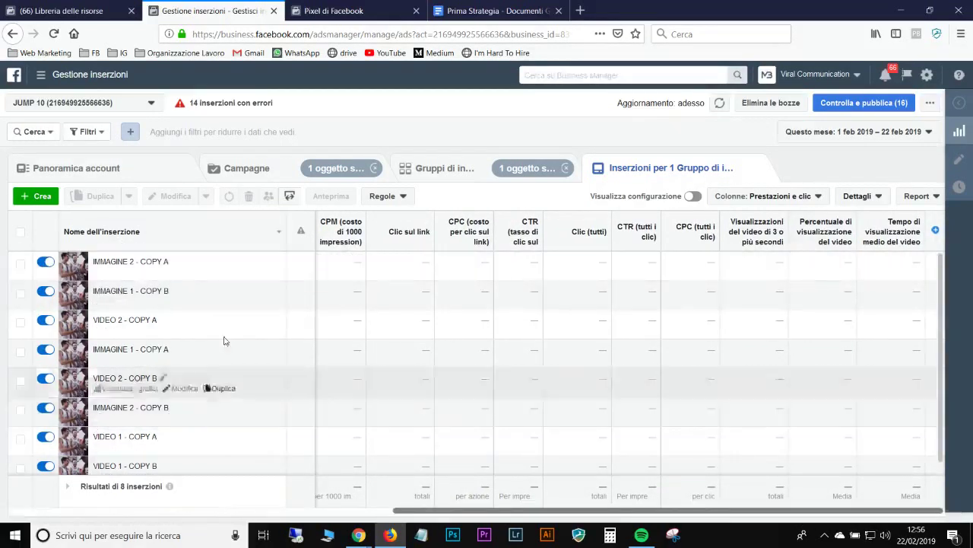
mouse_move(169, 473)
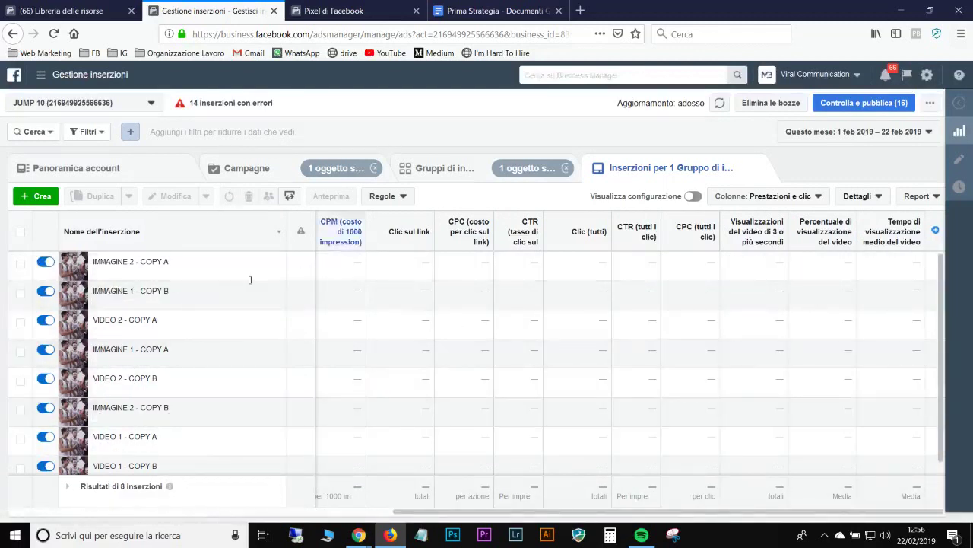
mouse_move(251, 302)
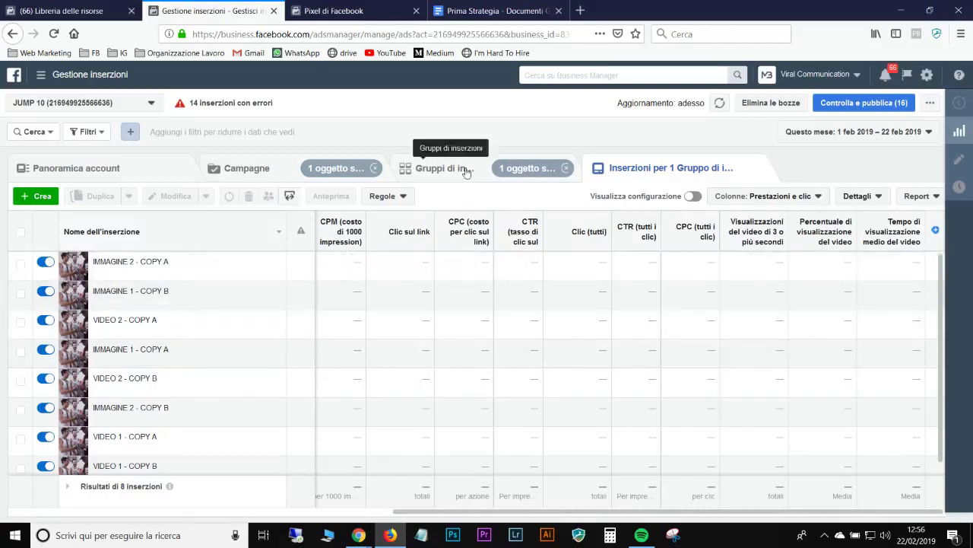
Return to the campaign list and set the reporting date range to Dall'inizio.
left_click(254, 171)
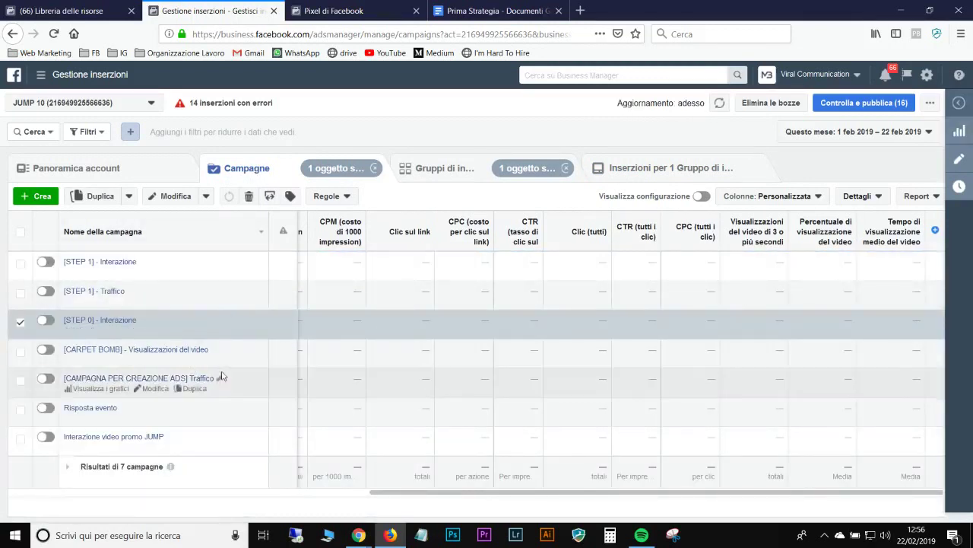
left_click_drag(438, 493, 59, 497)
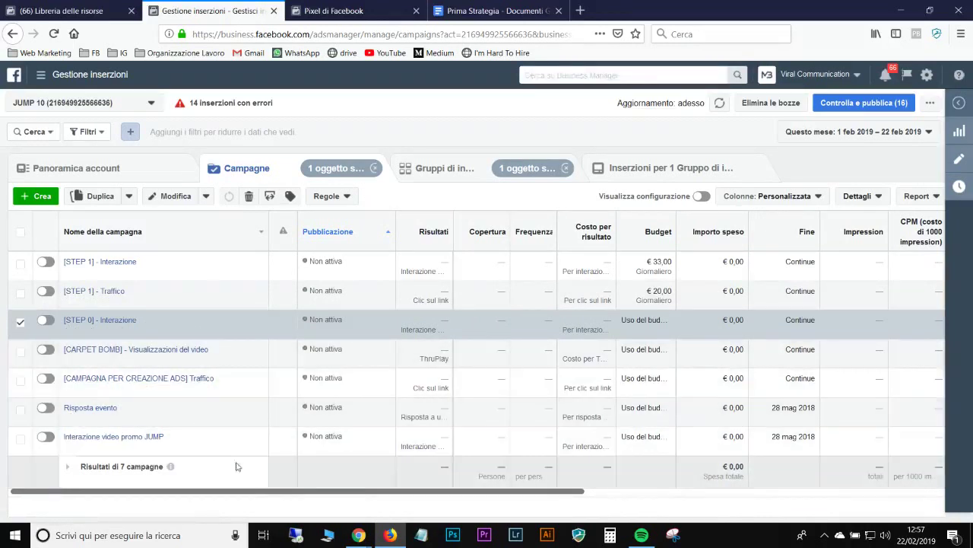
left_click(846, 135)
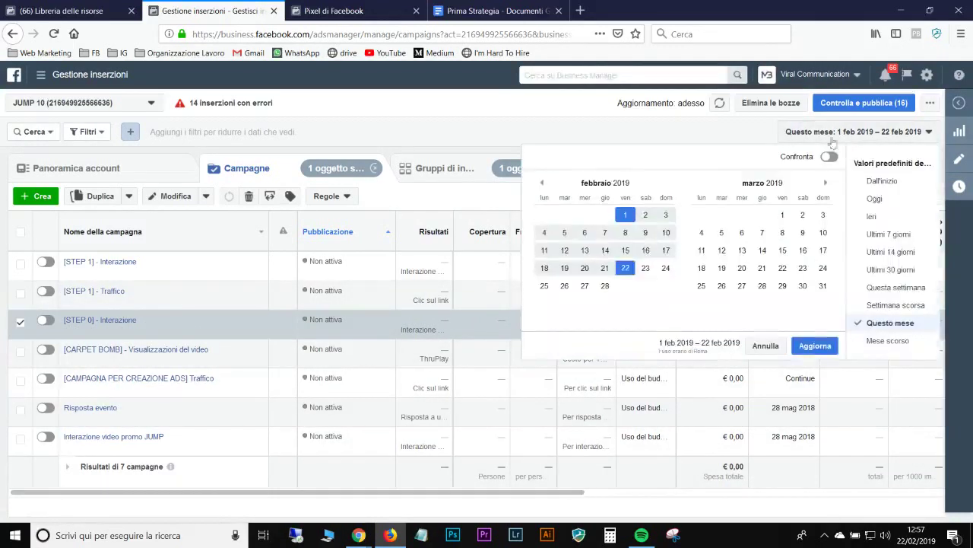
left_click(883, 182)
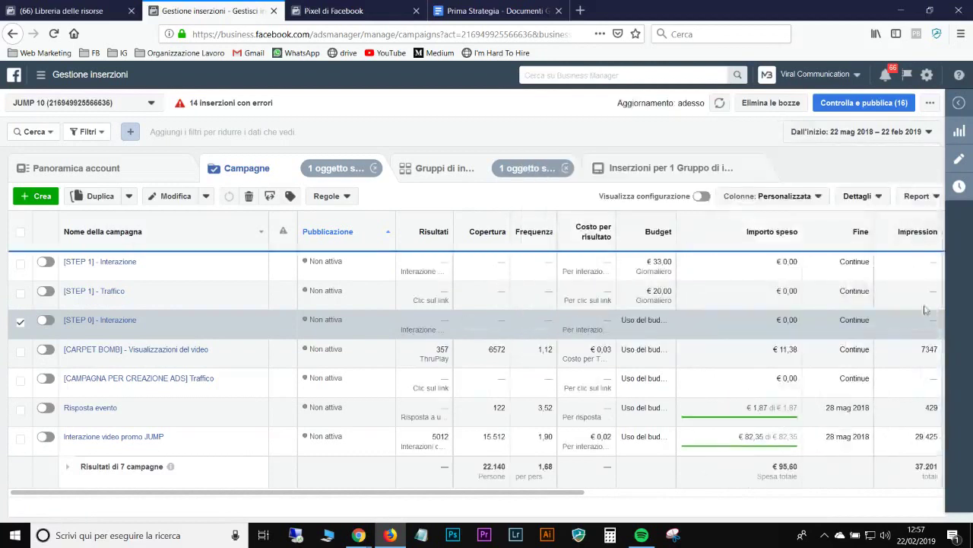
Break down the campaign results by Età under the delivery details and review the age rows for each campaign.
left_click(857, 196)
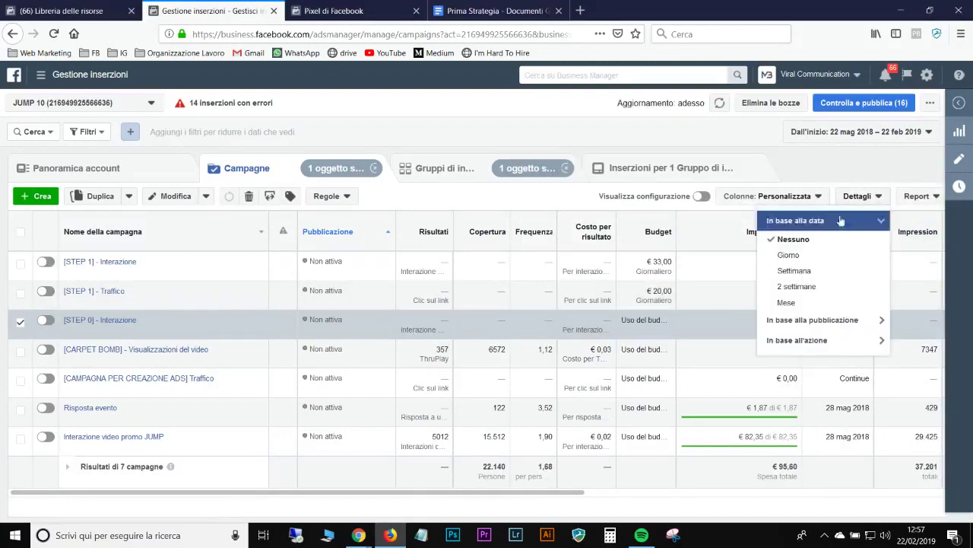
left_click(821, 319)
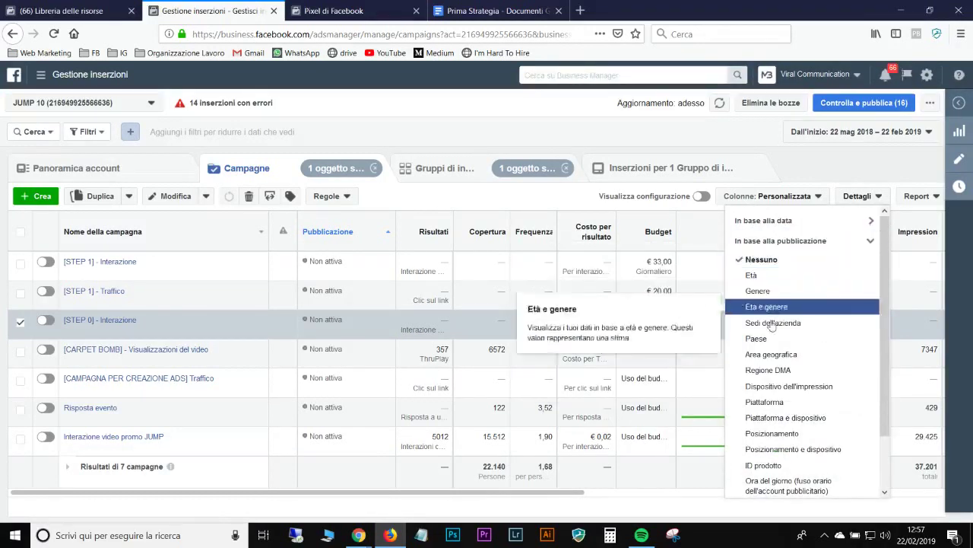
left_click(774, 275)
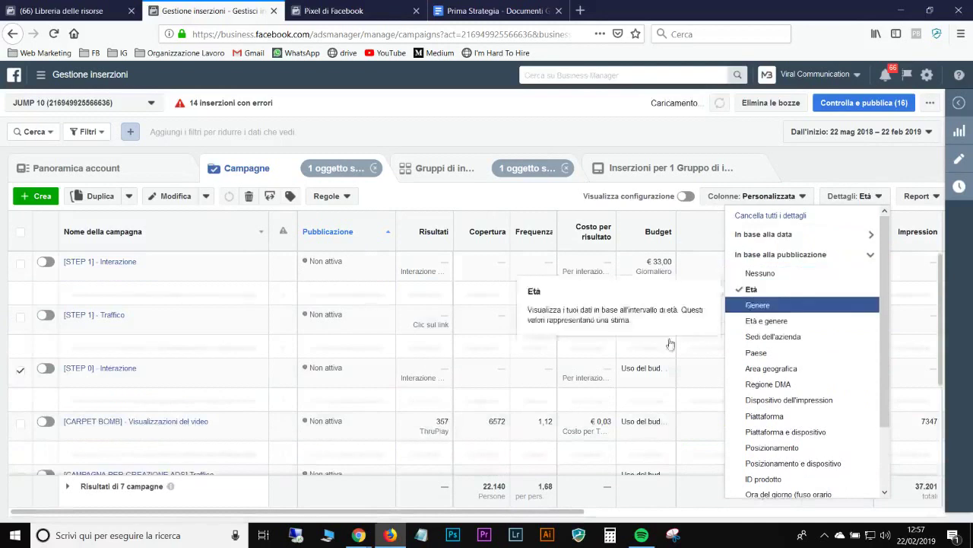
scroll(281, 370, "down", 10)
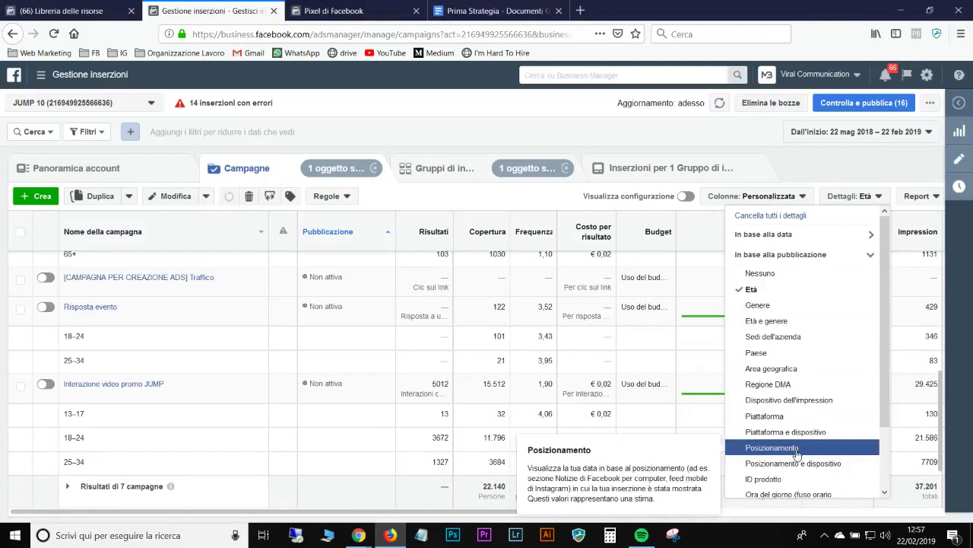
Remove the Età breakdown from the campaign results by setting the delivery details to Nessuno.
scroll(801, 426, "down", 2)
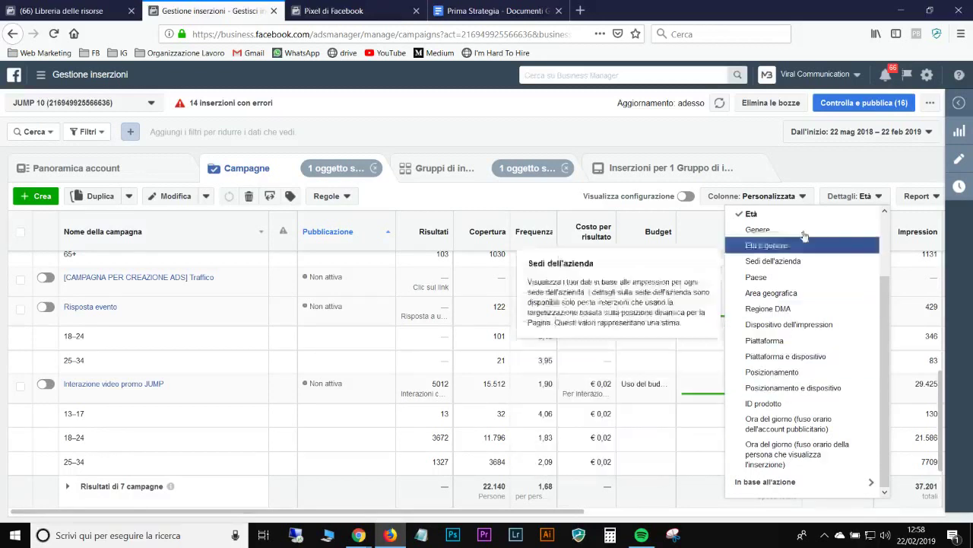
left_click(817, 174)
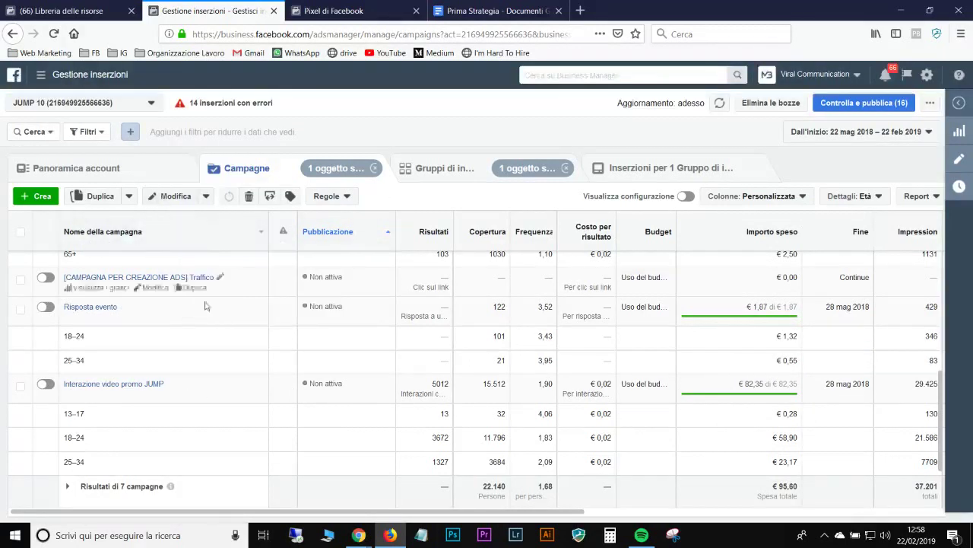
left_click(854, 196)
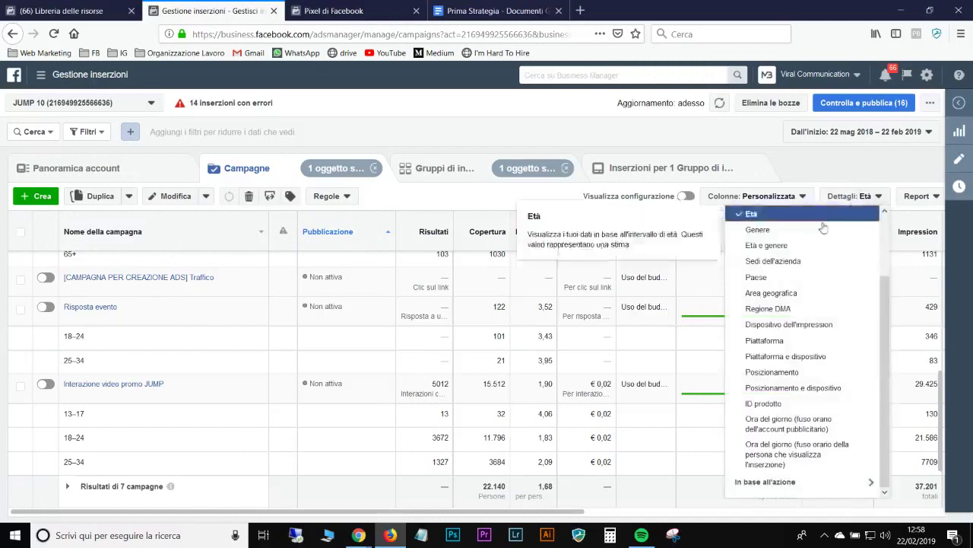
scroll(792, 272, "up", 2)
left_click(791, 272)
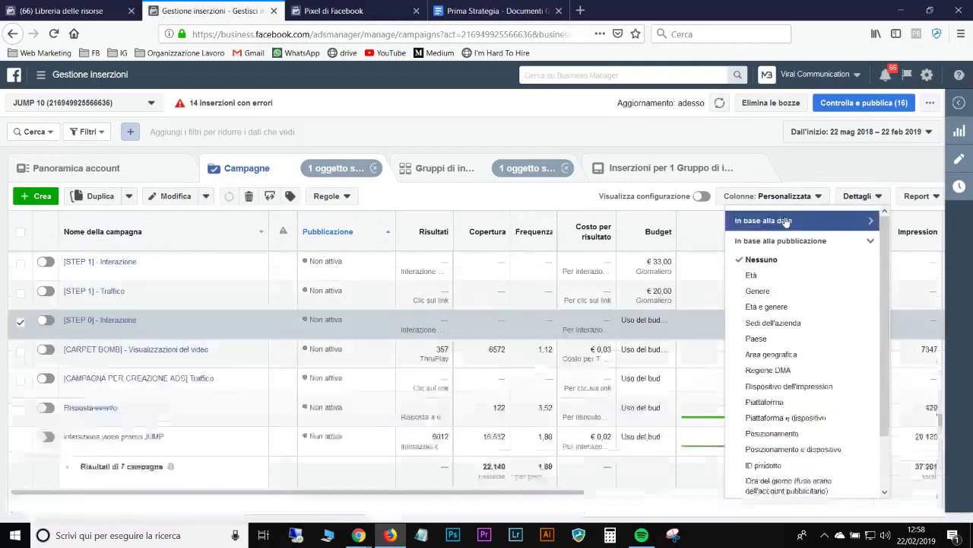
Check the custom and lookalike audience instructions in the Prima Strategia document and switch to the audience list in Libreria delle risorse.
left_click(472, 11)
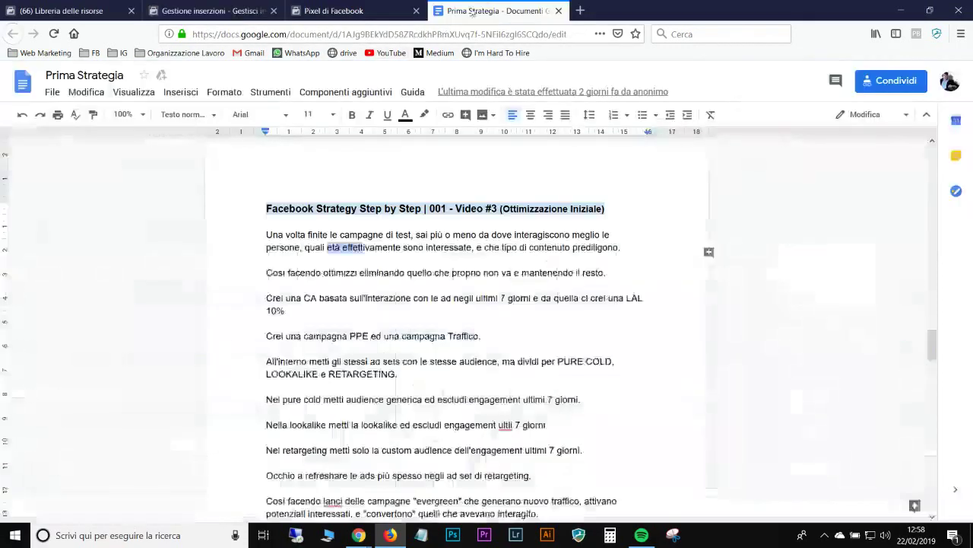
left_click(380, 322)
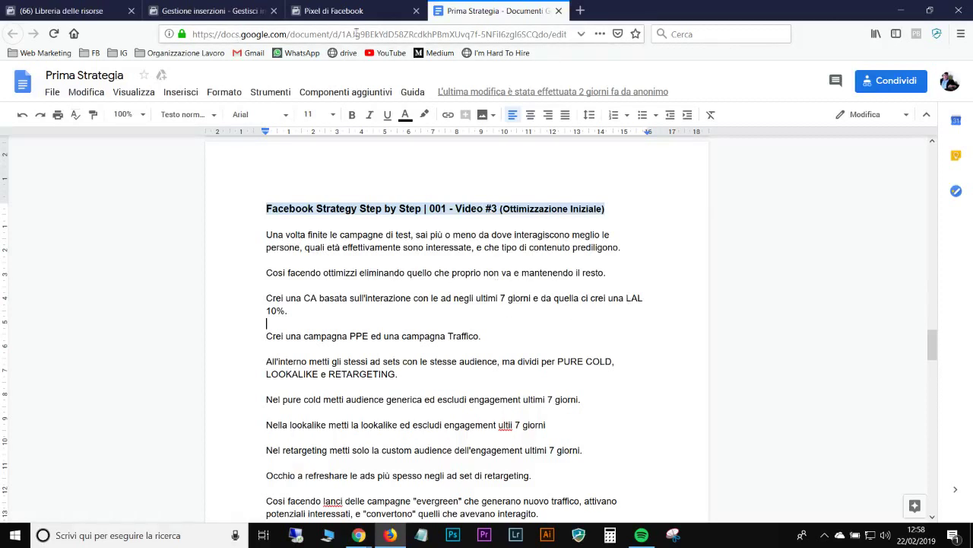
left_click(352, 13)
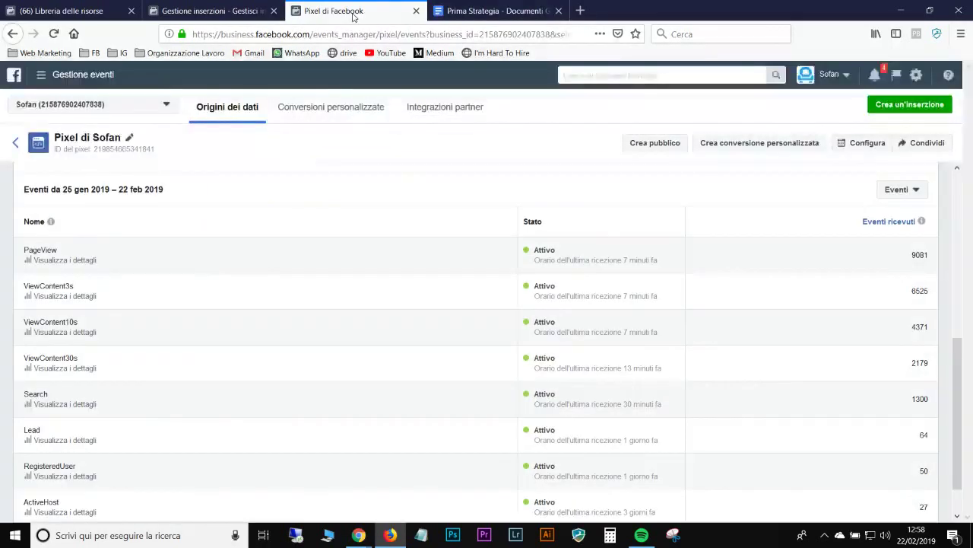
left_click(209, 11)
left_click(110, 15)
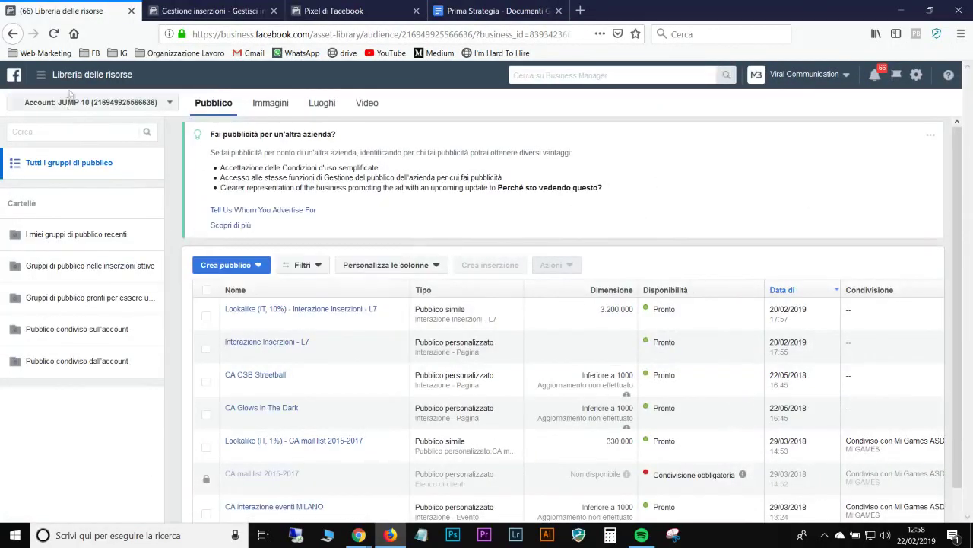
left_click(49, 85)
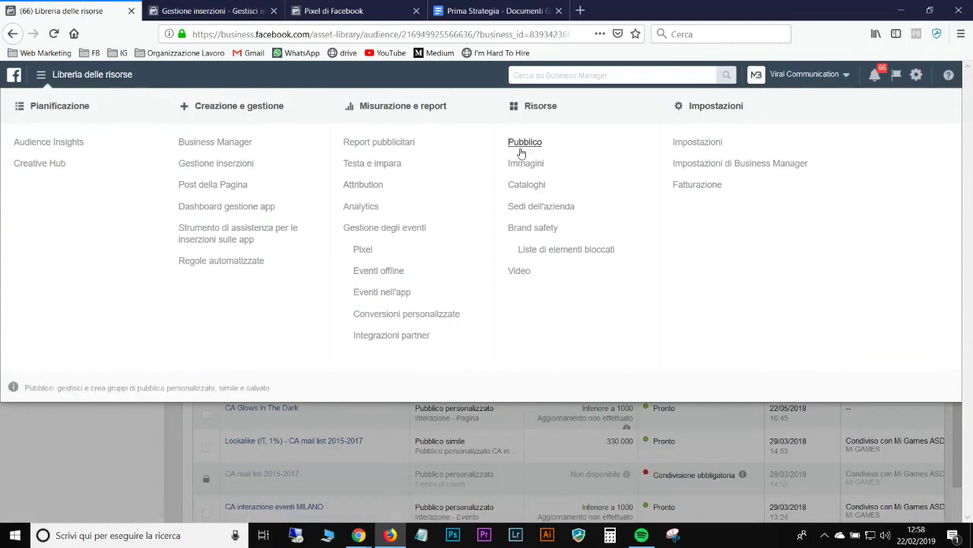
left_click(147, 456)
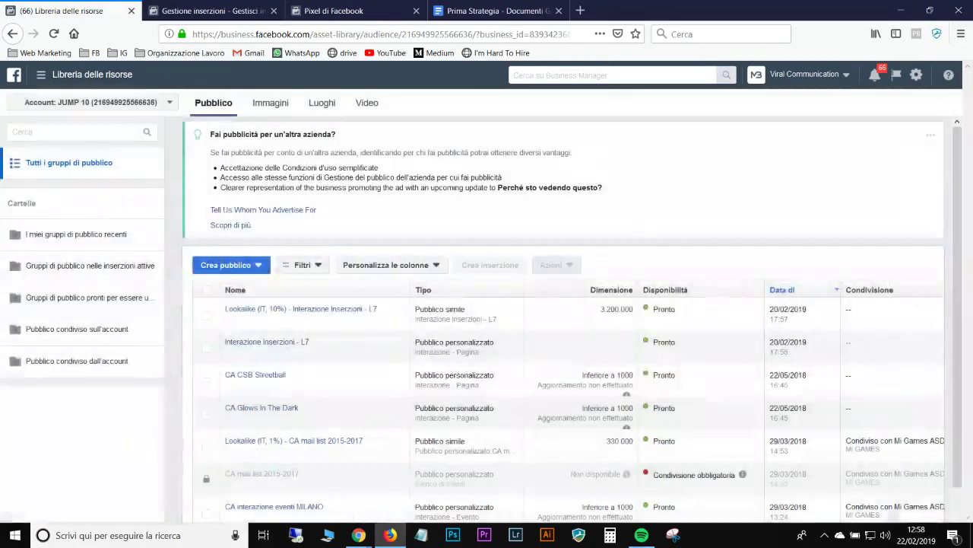
Start a custom audience of the Interazione type, using Pagina Facebook as its source.
left_click(252, 270)
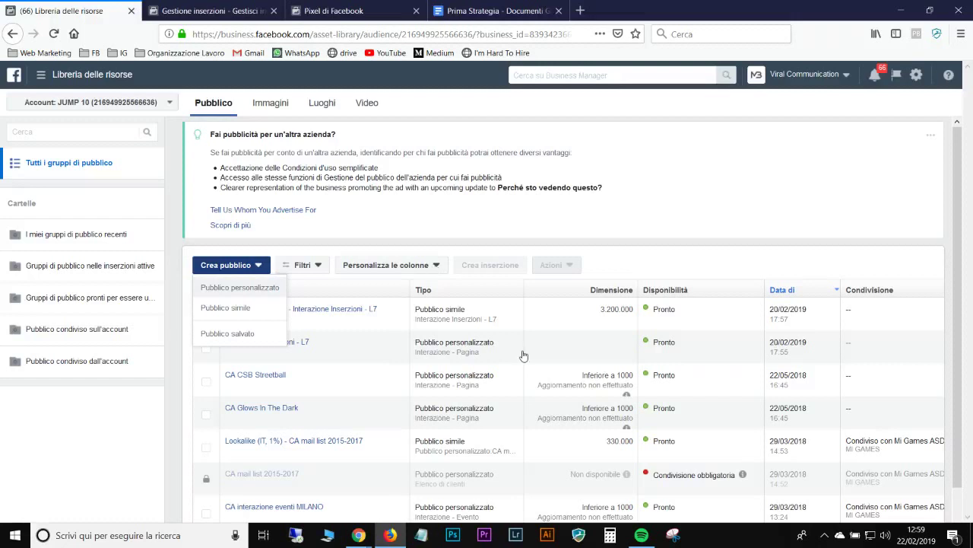
left_click(500, 260)
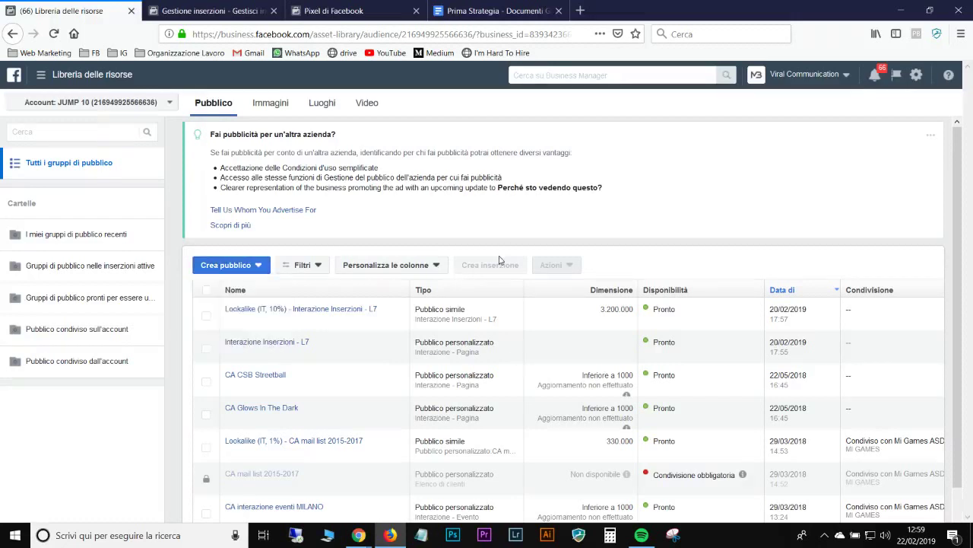
left_click(250, 267)
left_click(254, 292)
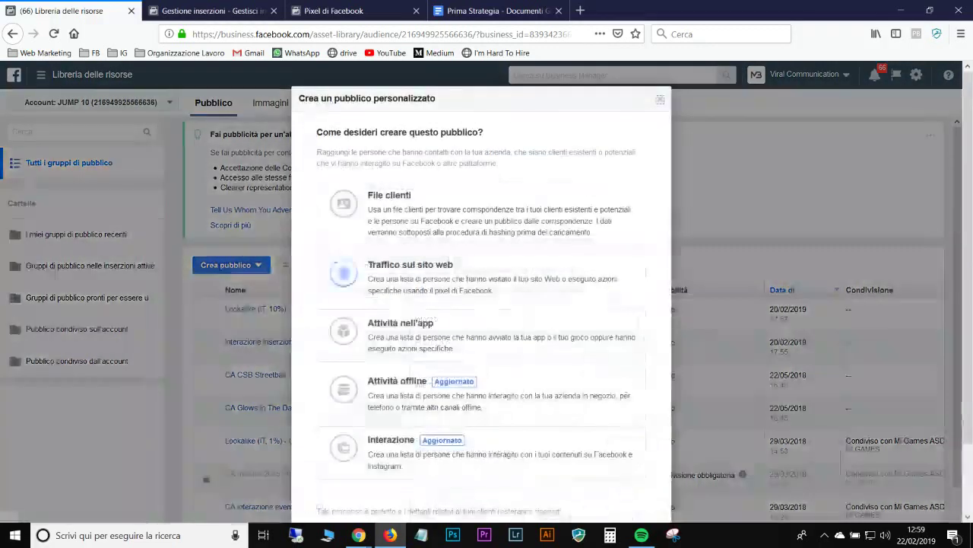
left_click(400, 451)
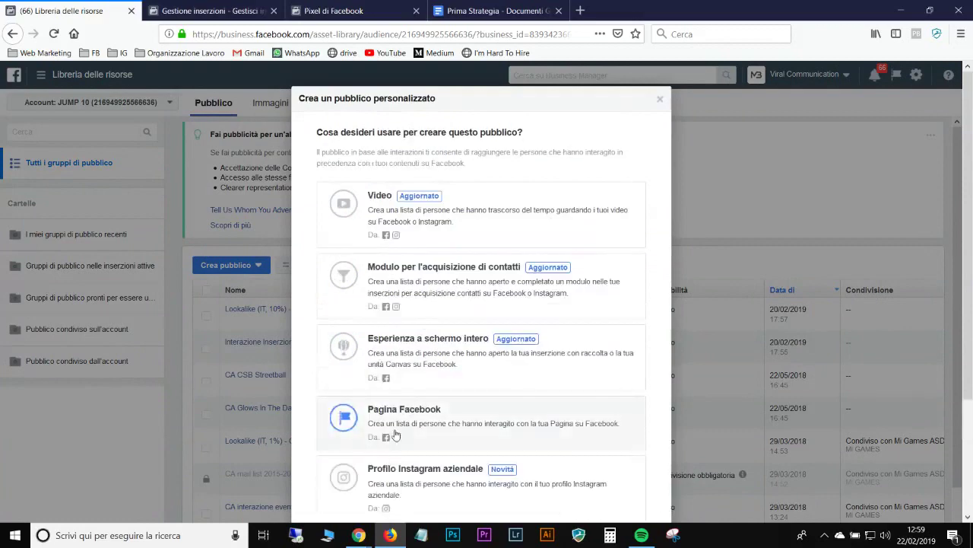
scroll(457, 333, "down", 3)
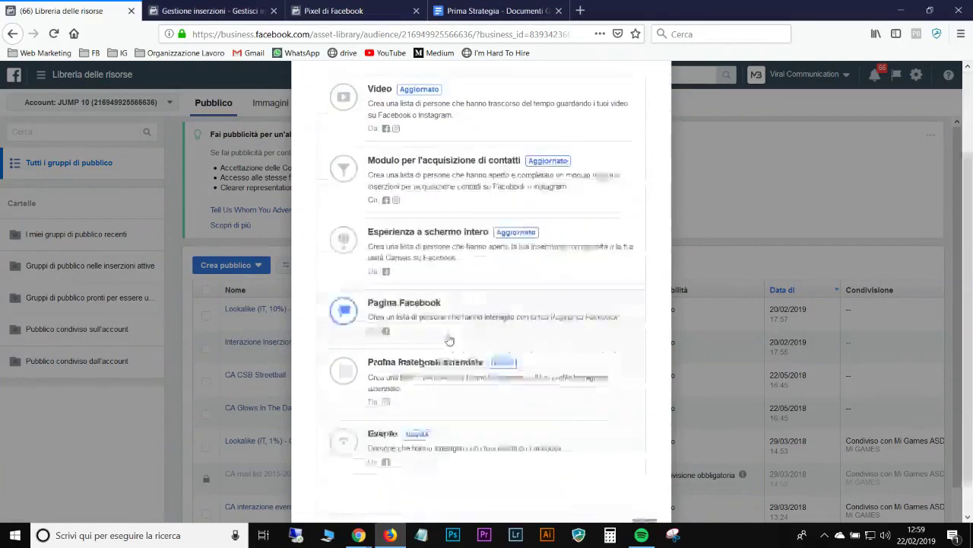
scroll(428, 220, "up", 2)
scroll(430, 228, "down", 3)
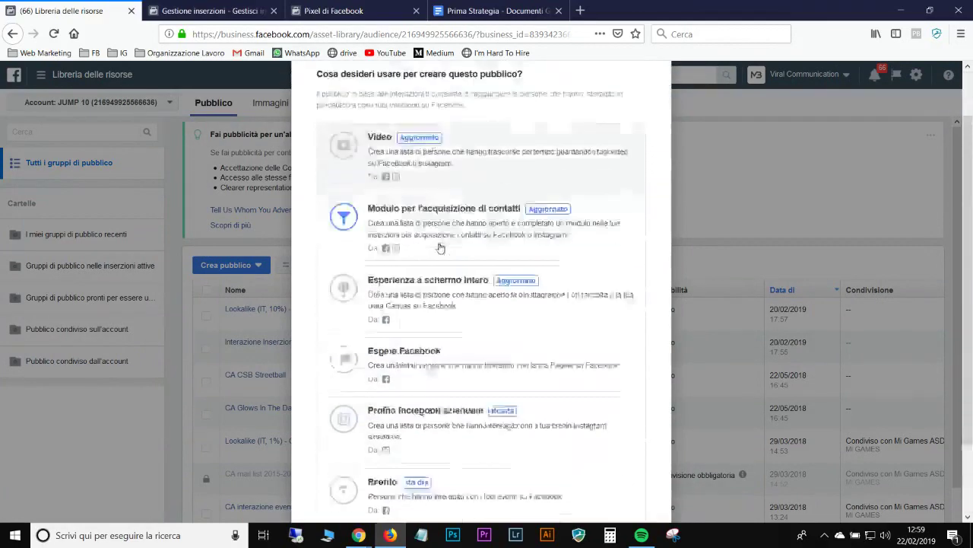
left_click(417, 284)
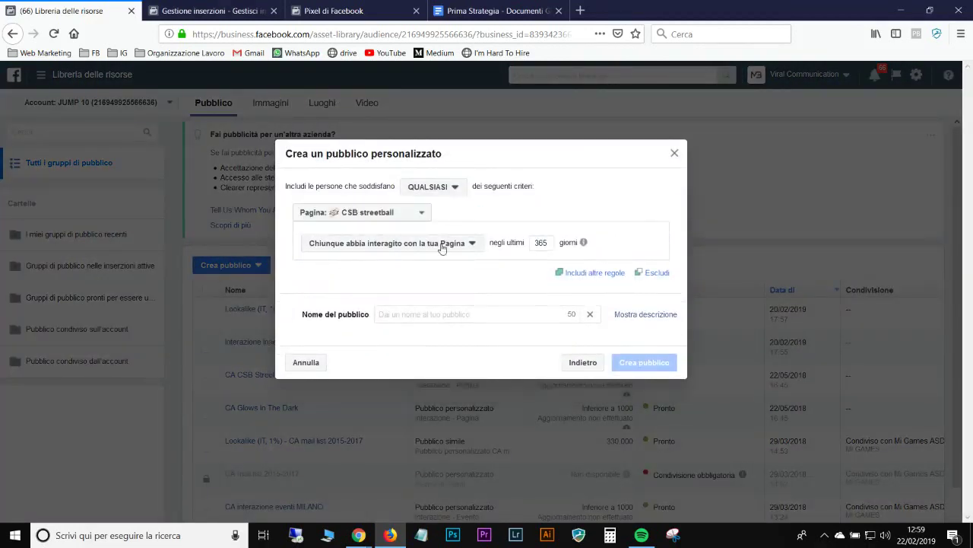
Set the audience criterion to people who interacted with any post or ad in the last 7 days, and close the dialog without creating it.
left_click(443, 244)
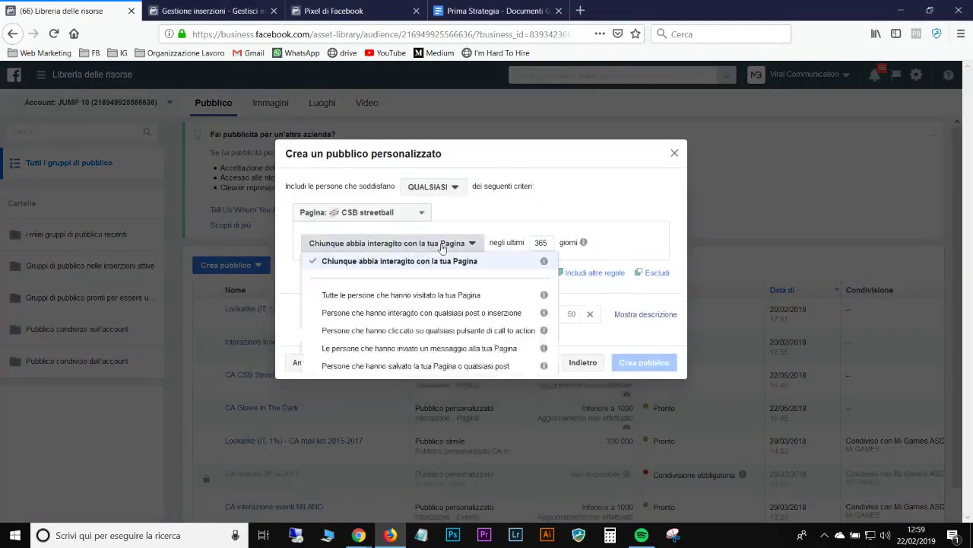
left_click(376, 314)
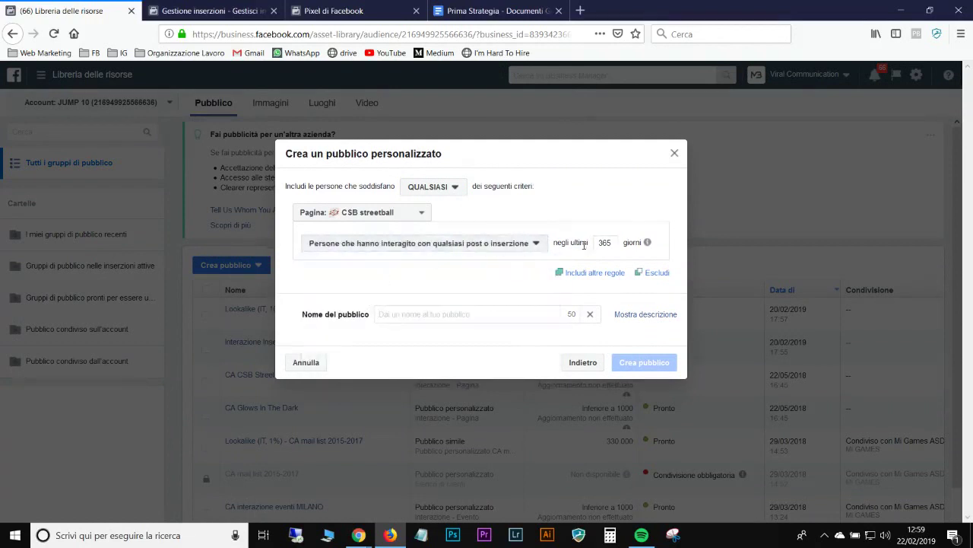
left_click_drag(599, 242, 615, 242)
type("7")
left_click(674, 154)
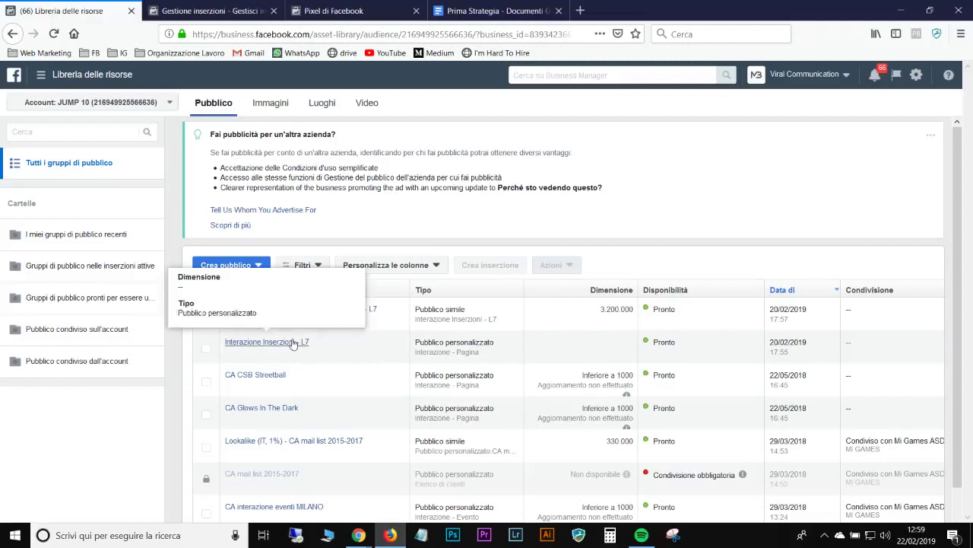
Start a lookalike audience with the custom audience Interazione Inserzioni - L7 as its origin.
mouse_move(311, 317)
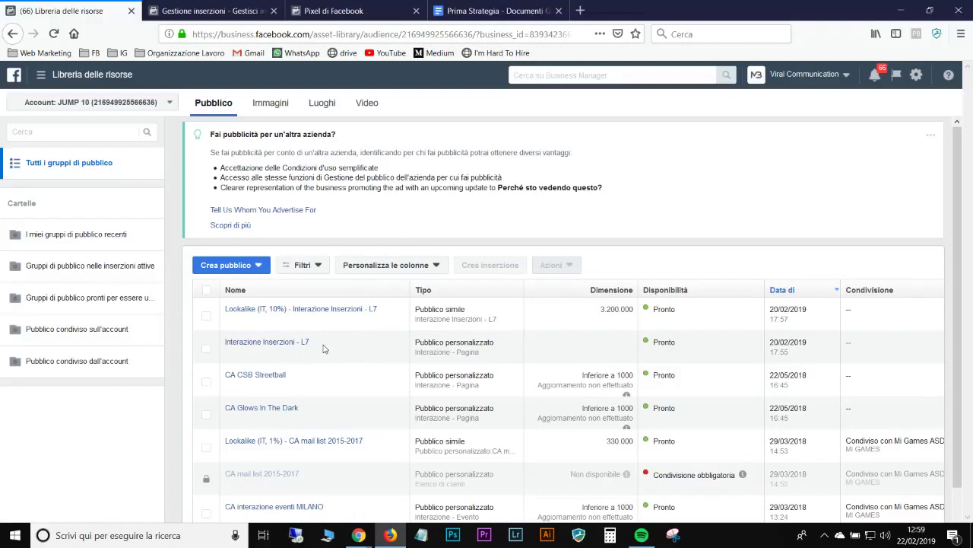
left_click(252, 268)
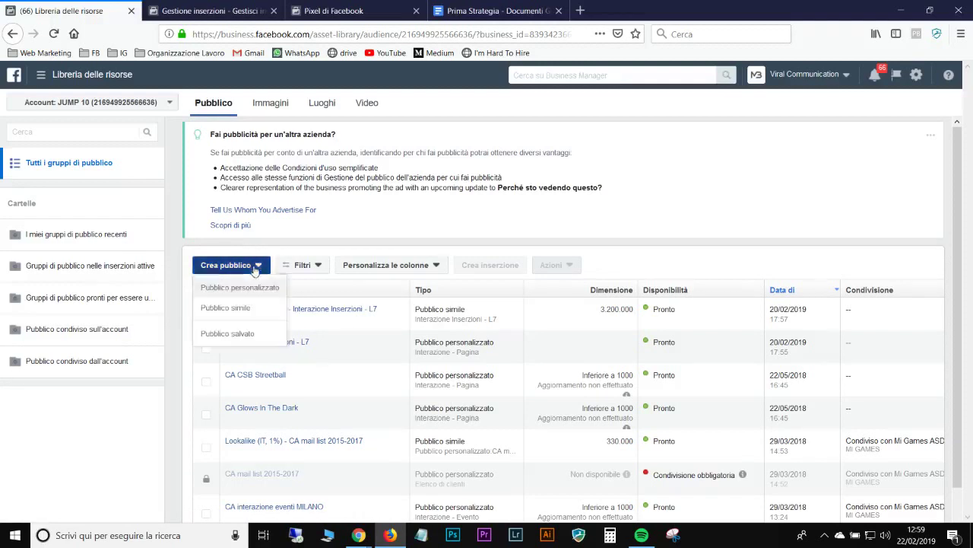
left_click(216, 316)
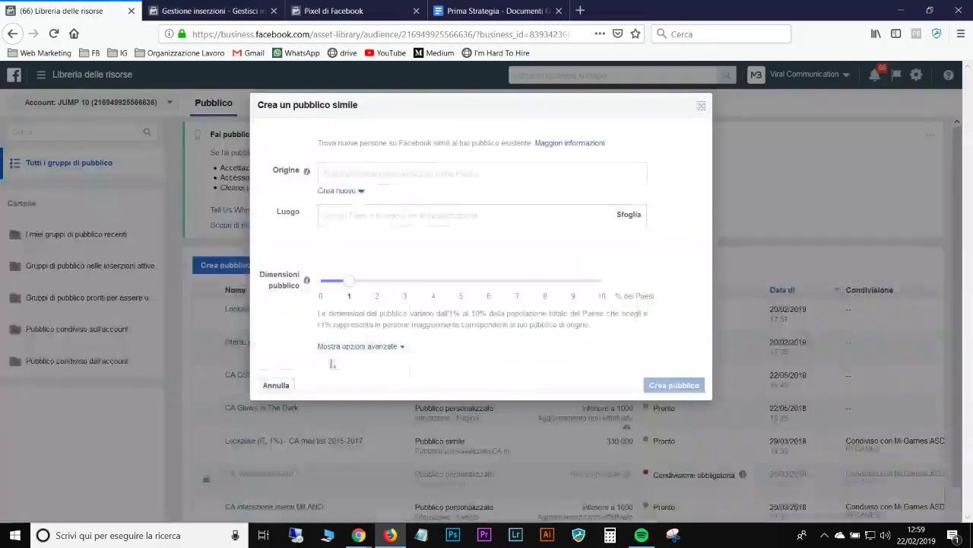
left_click(354, 173)
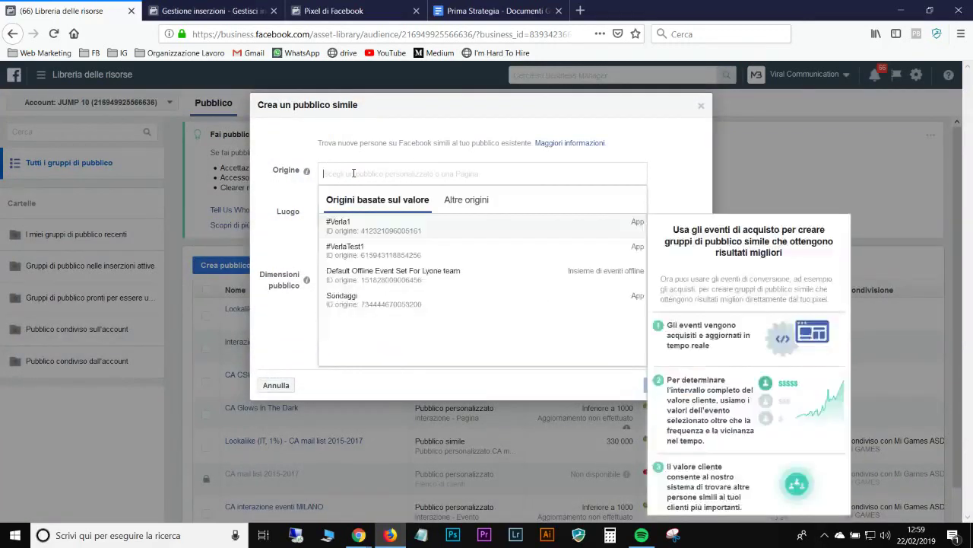
type("inter")
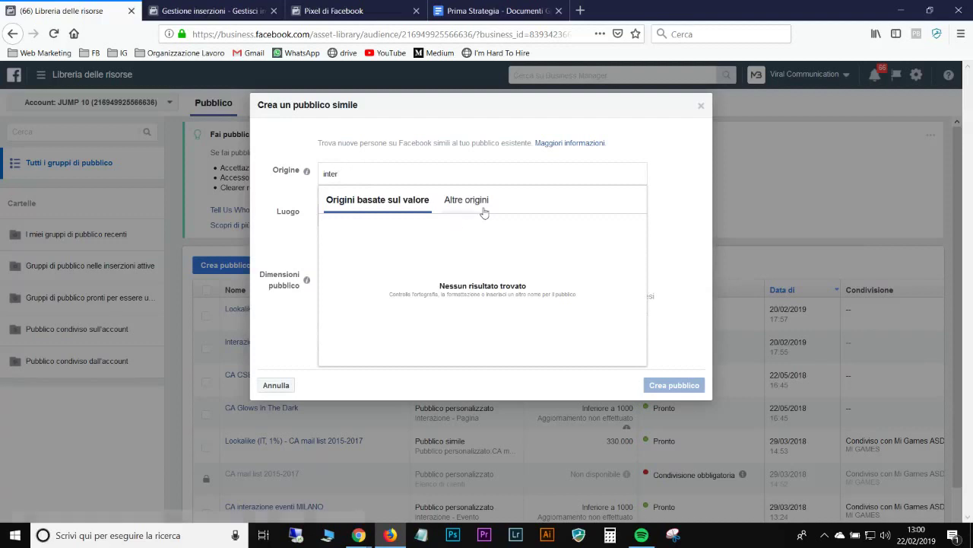
left_click(456, 201)
left_click(395, 226)
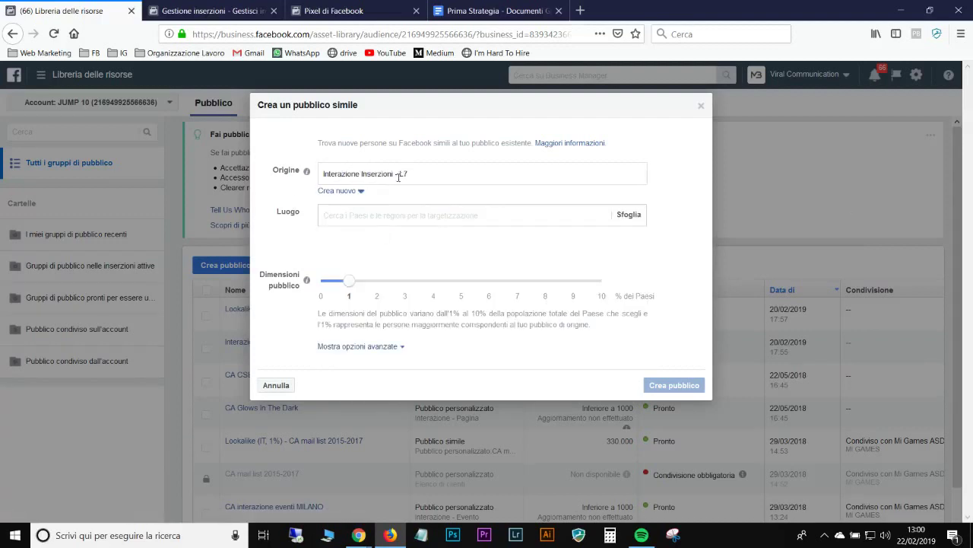
Set the lookalike's location to Italia and its size to 10%, and close the dialog without creating it.
left_click(393, 215)
type("Ita")
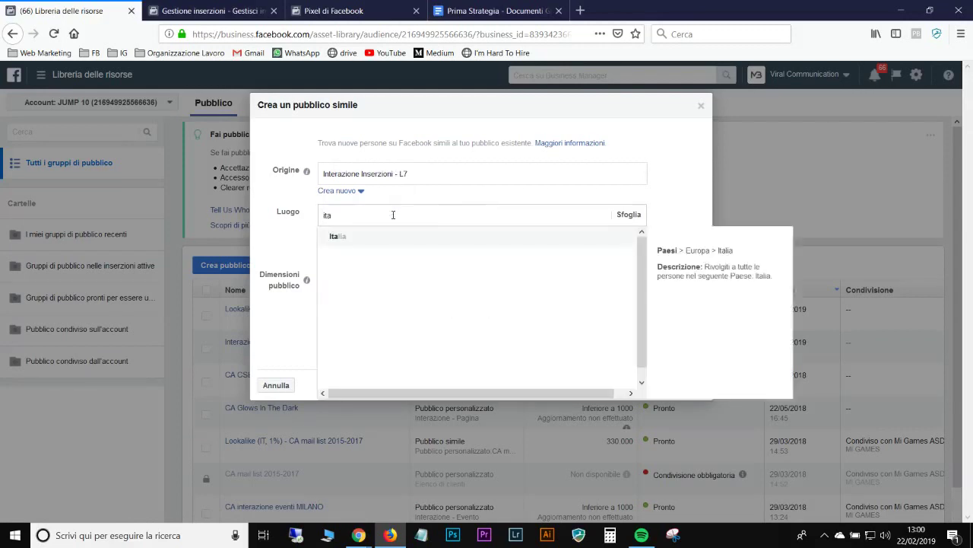
left_click(384, 242)
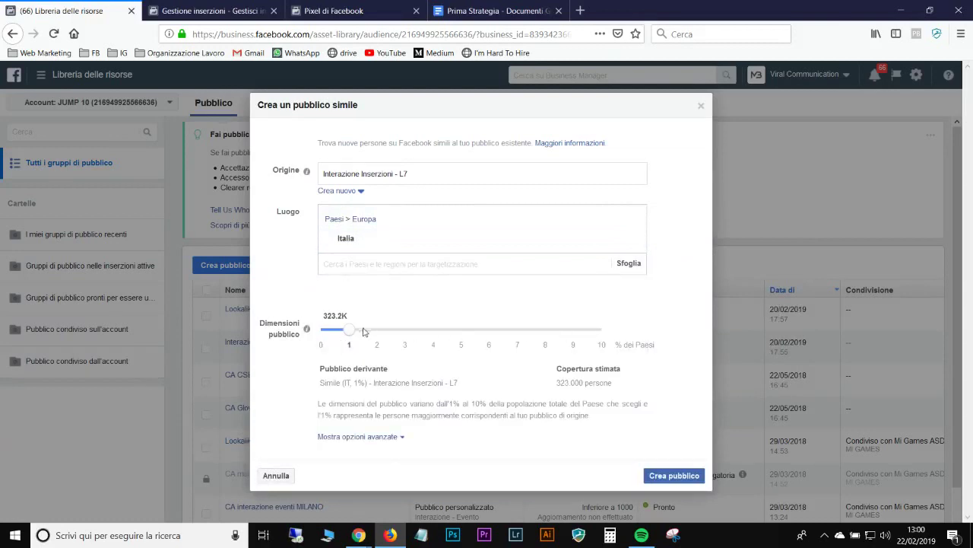
left_click_drag(395, 335, 602, 334)
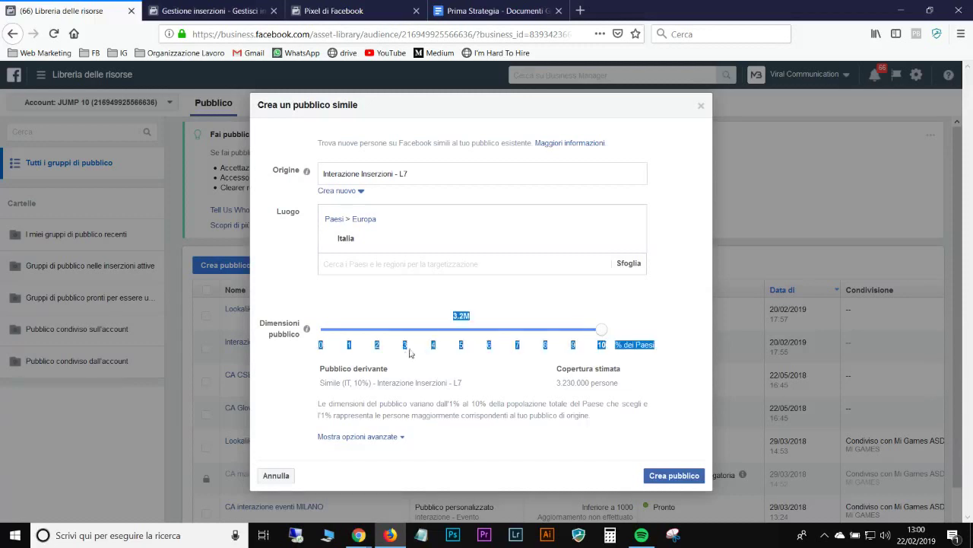
left_click_drag(599, 332, 622, 330)
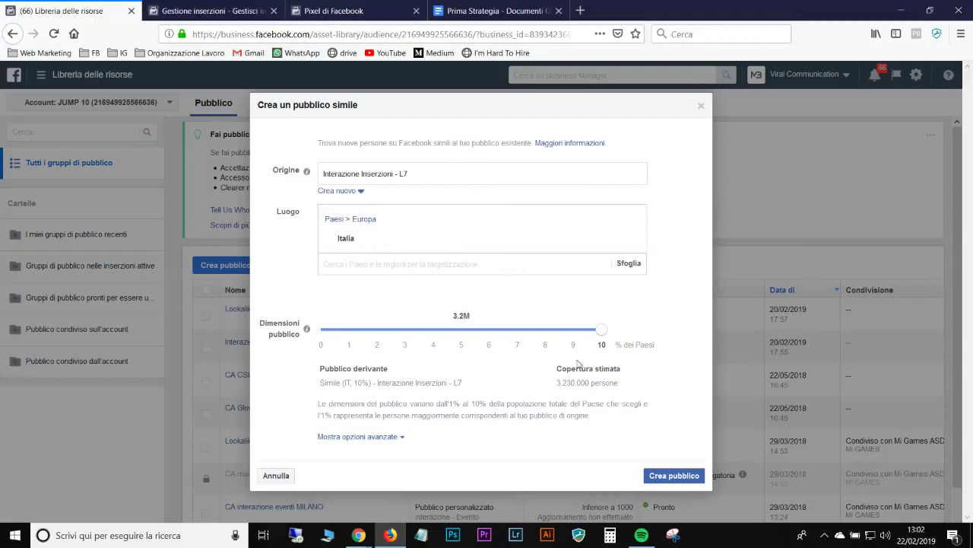
left_click(701, 105)
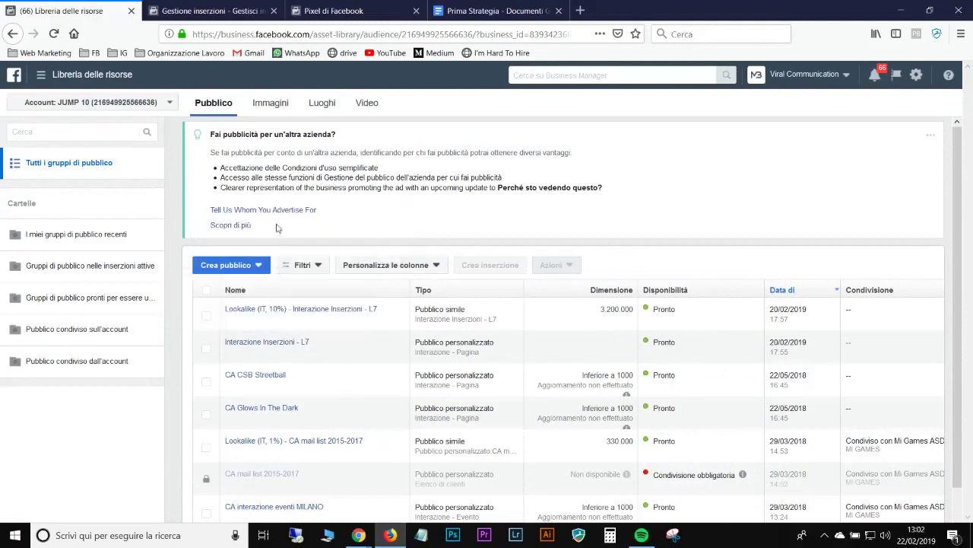
Read the strategy document's instructions on the PPE and Traffico campaigns and the pure cold, lookalike and retargeting ad sets.
left_click(473, 12)
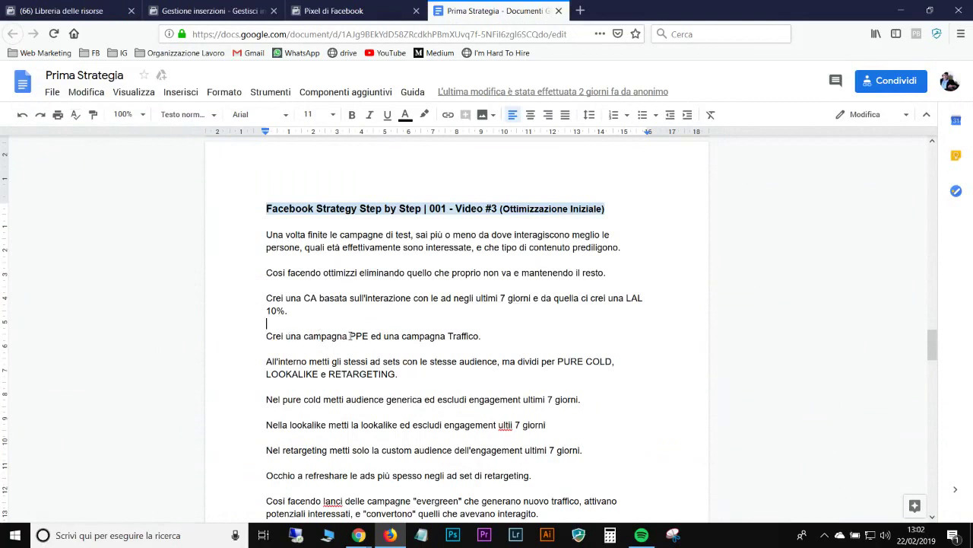
left_click_drag(349, 335, 370, 335)
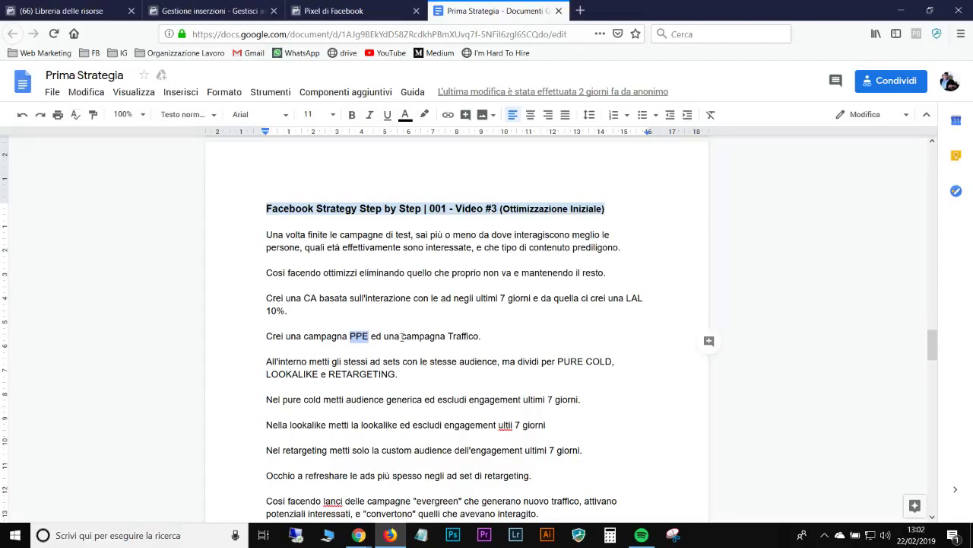
left_click(402, 335)
left_click(266, 399)
scroll(359, 445, "down", 1)
scroll(360, 444, "down", 2)
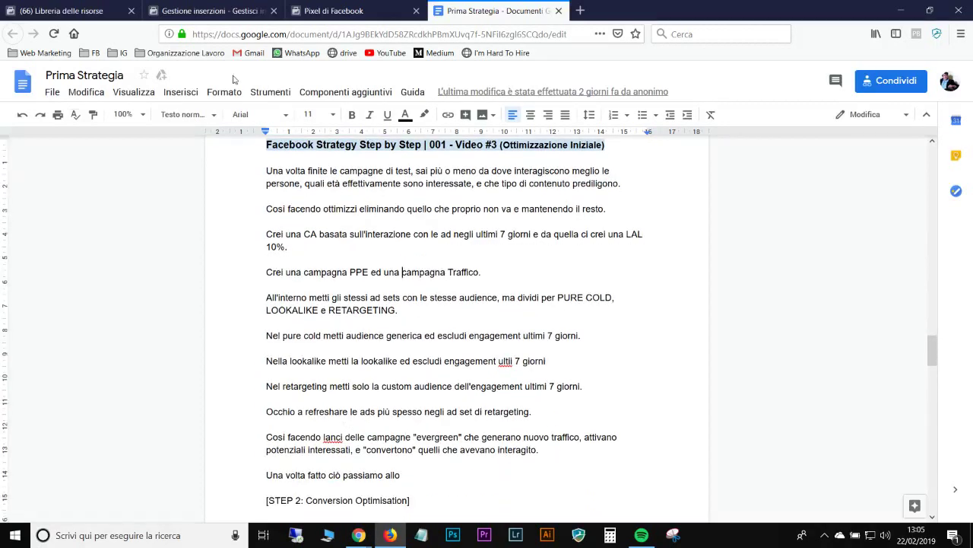
Switch to Gestione inserzioni and open the PURE COLD ad set of the [STEP 1] - Traffico campaign for editing.
left_click(191, 15)
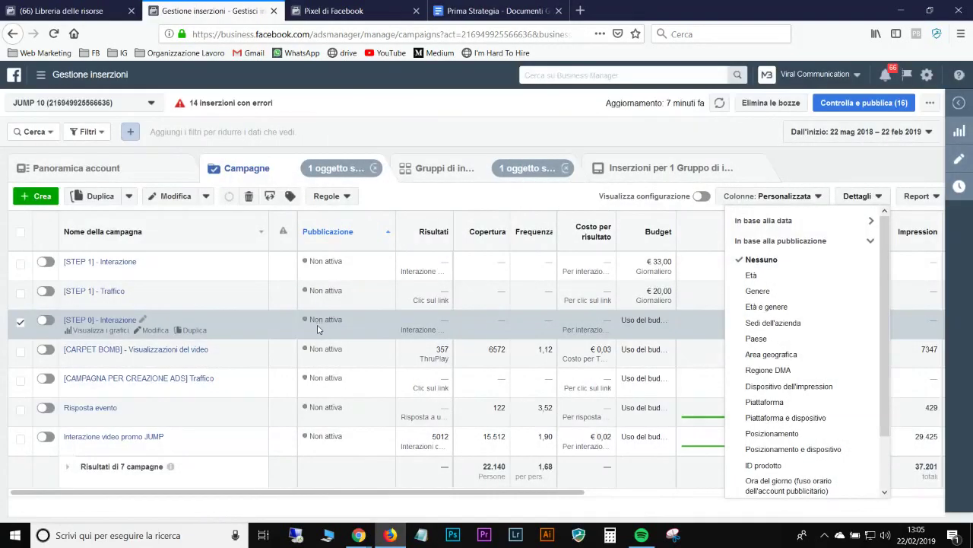
left_click(841, 180)
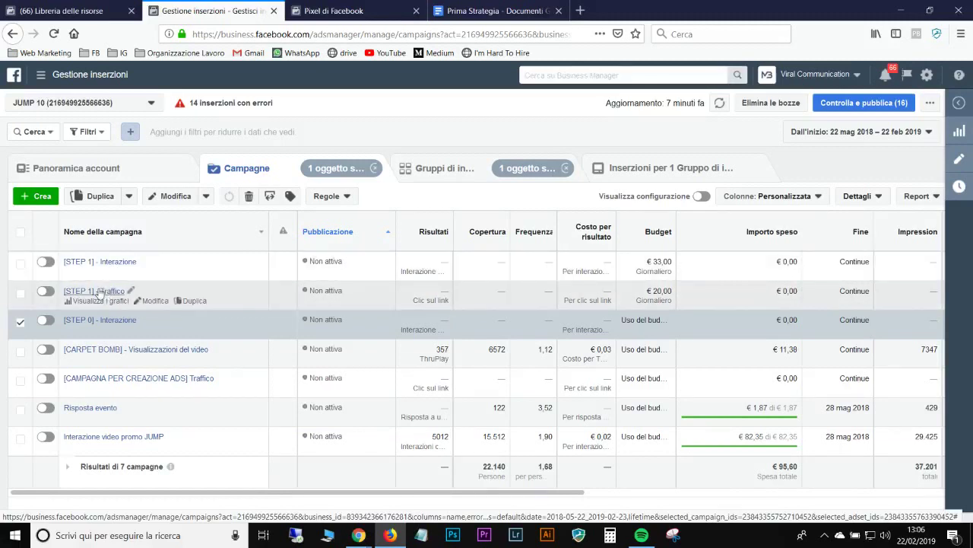
left_click(102, 292)
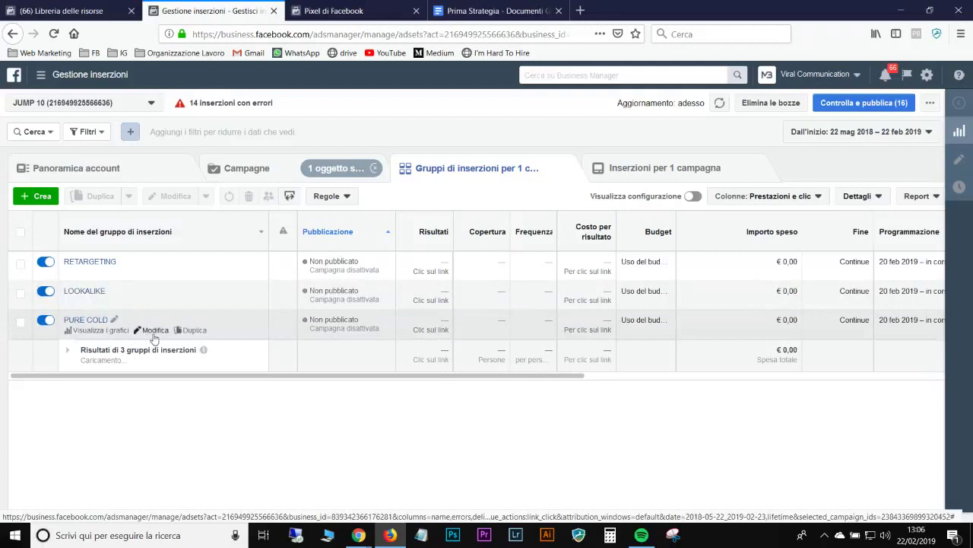
left_click(151, 332)
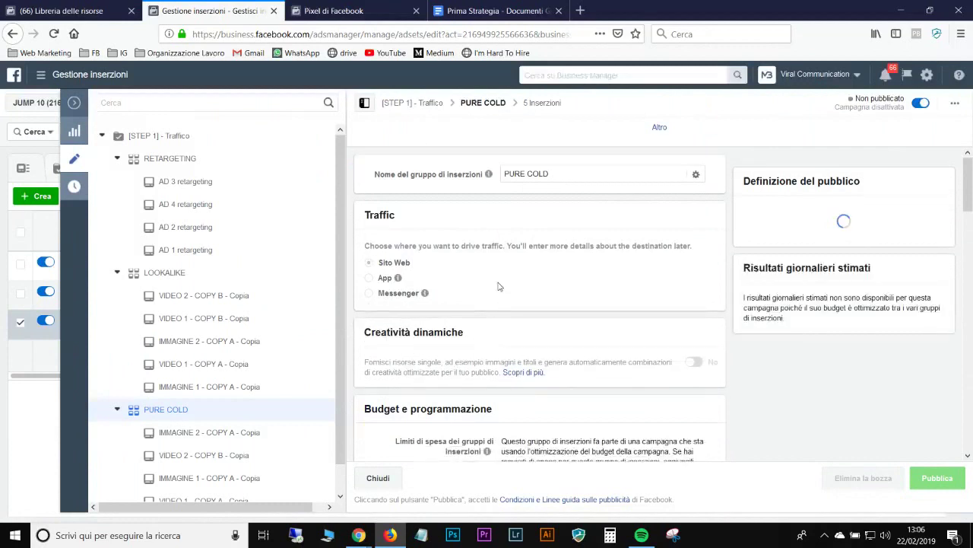
Add optional spending limits to the PURE COLD ad set's budget section, leaving the daily minimum and maximum blank.
scroll(510, 274, "down", 3)
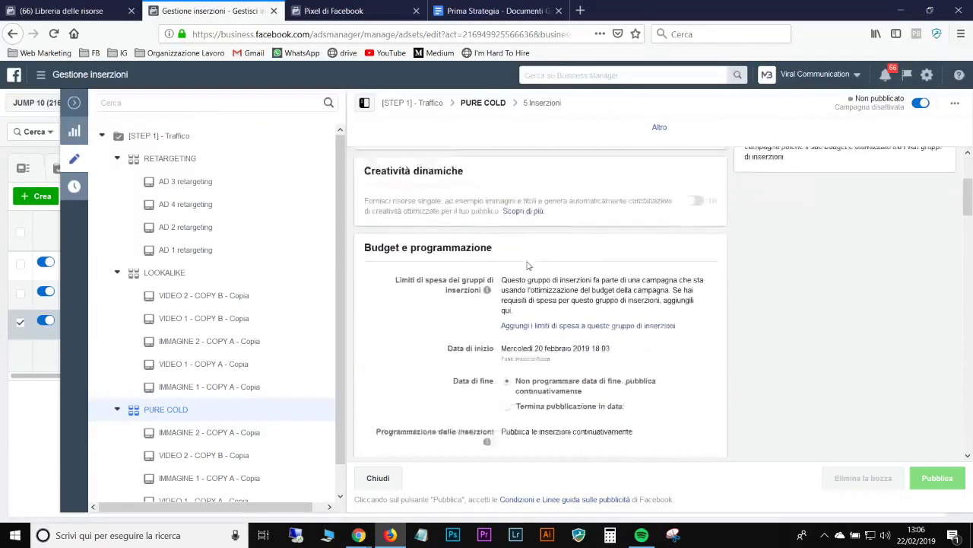
scroll(529, 264, "down", 1)
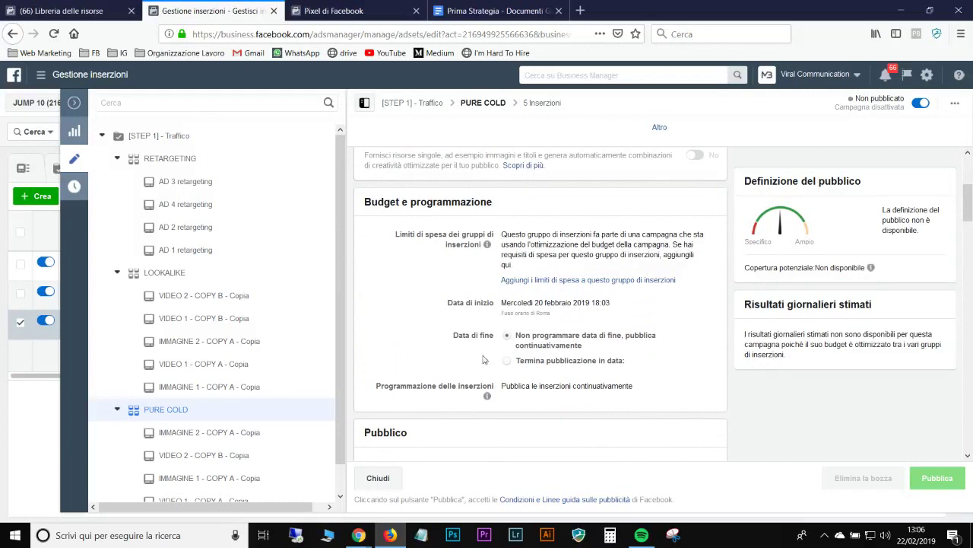
left_click(563, 280)
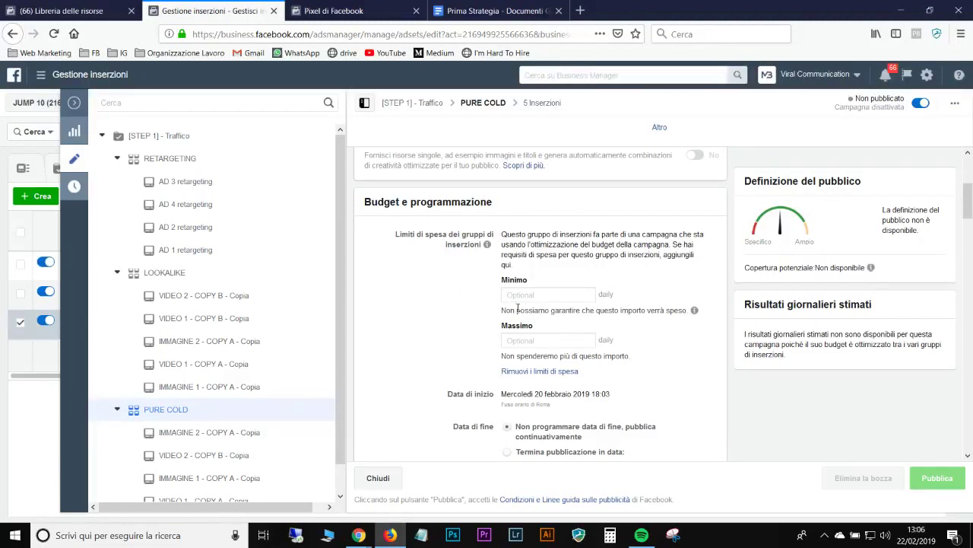
Review the PURE COLD ad set's audience: included and excluded custom audiences, location, age, gender, language and detailed targeting.
scroll(447, 275, "down", 3)
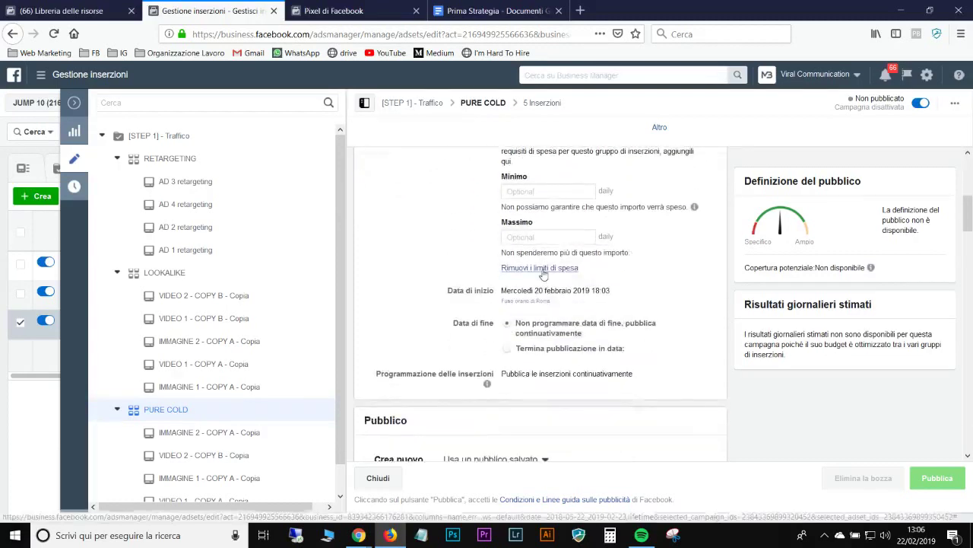
scroll(463, 259, "down", 5)
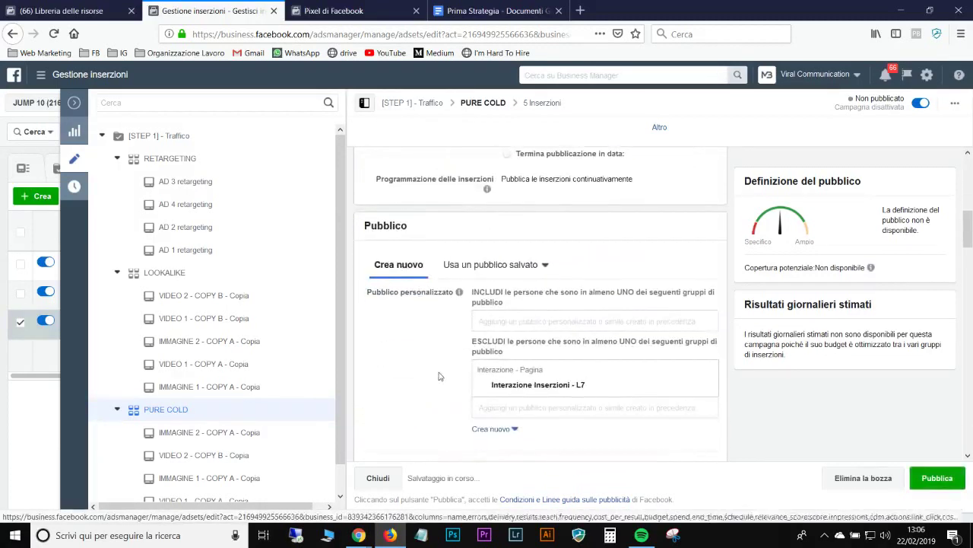
scroll(439, 376, "down", 1)
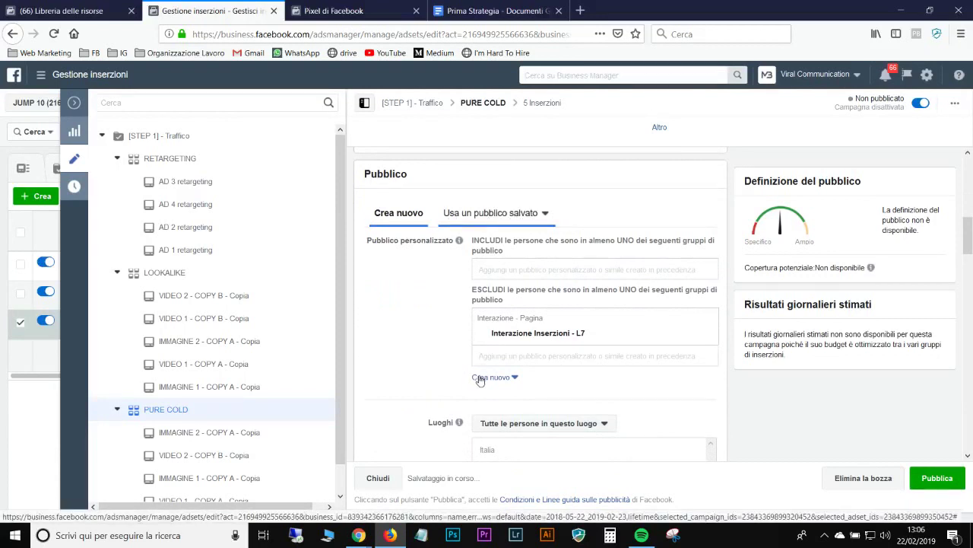
scroll(494, 358, "down", 1)
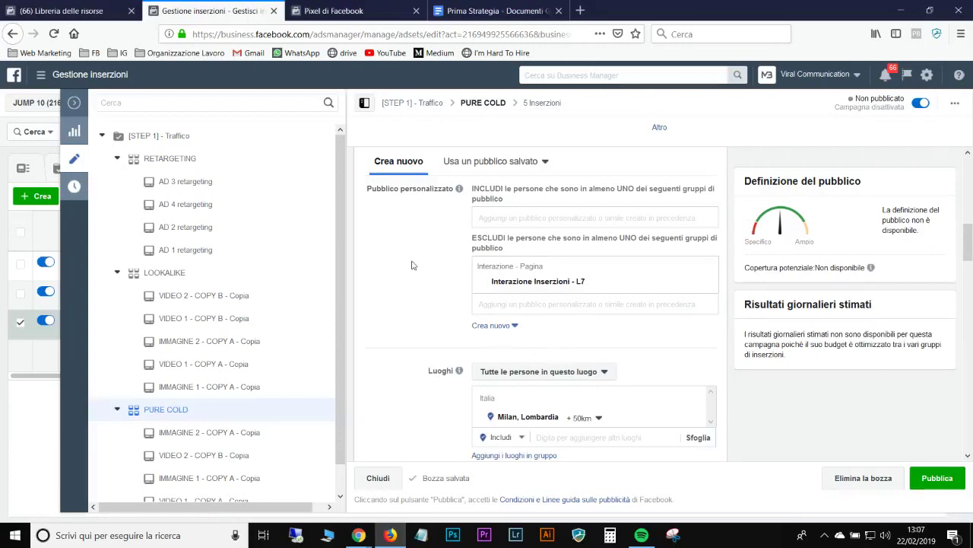
scroll(414, 269, "down", 3)
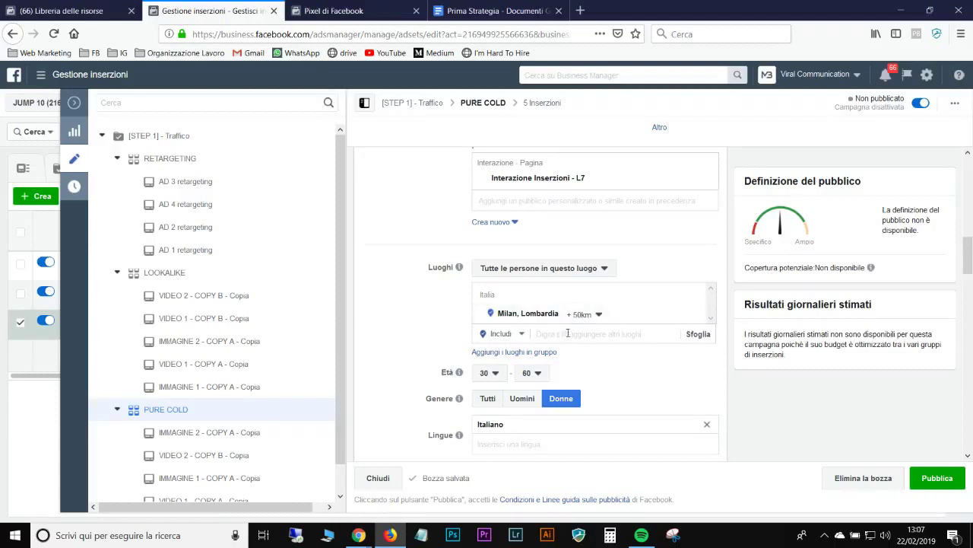
scroll(616, 296, "down", 3)
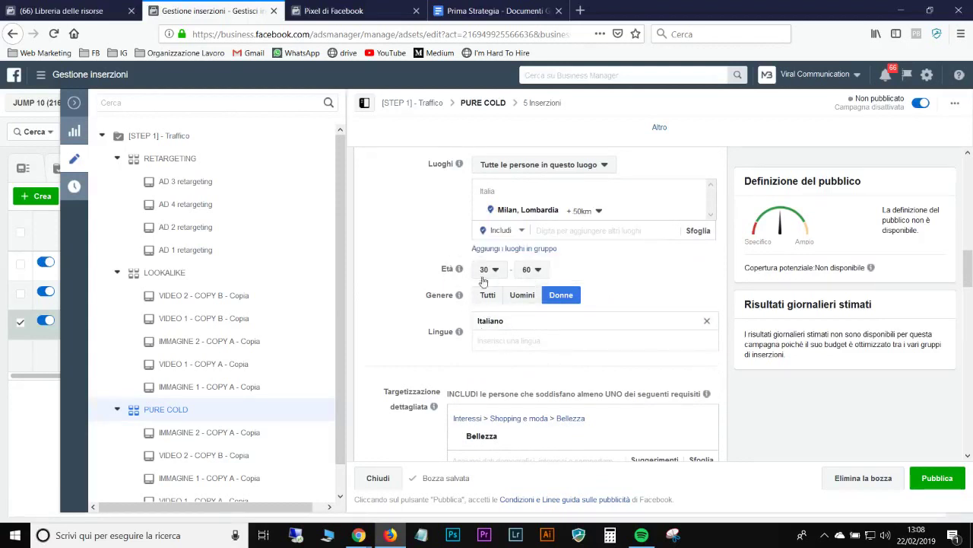
scroll(565, 302, "down", 4)
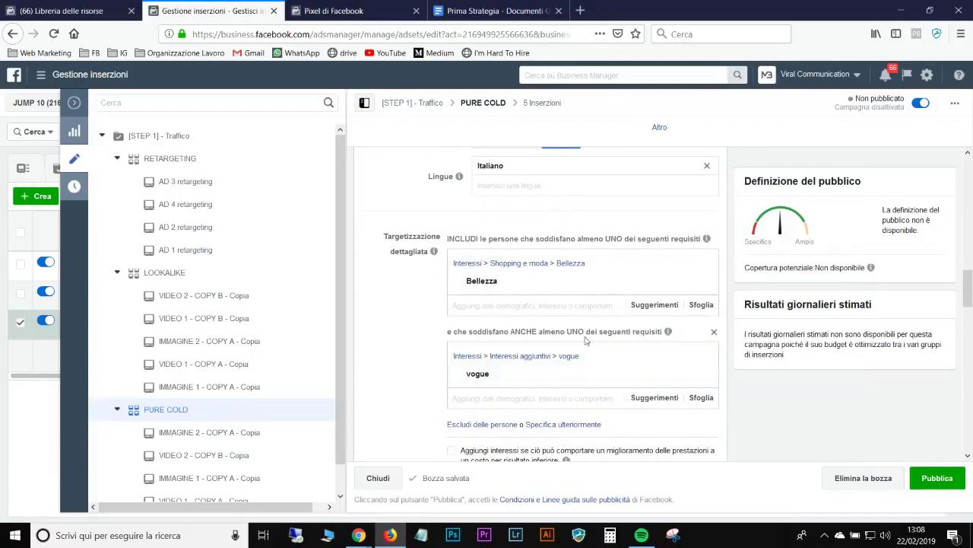
scroll(538, 327, "down", 1)
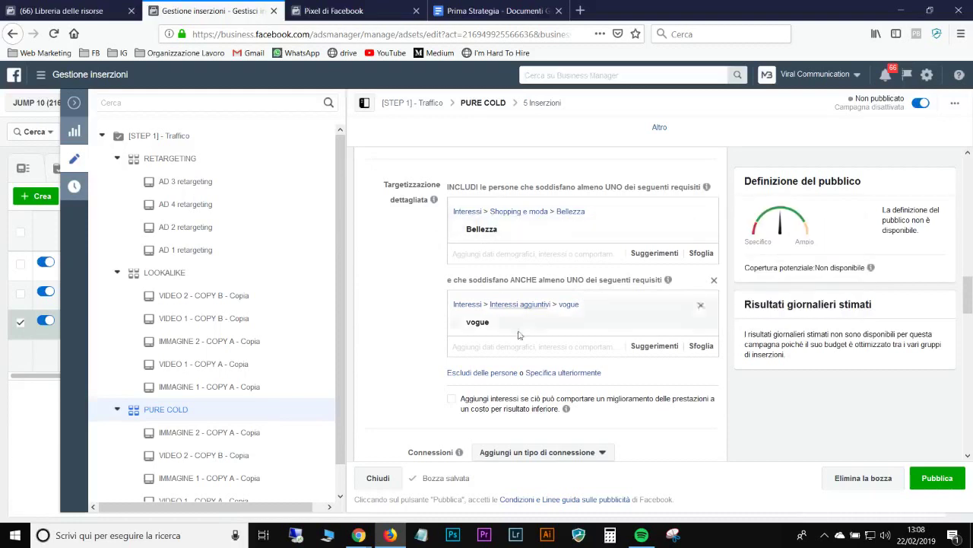
scroll(431, 388, "down", 2)
scroll(430, 388, "down", 2)
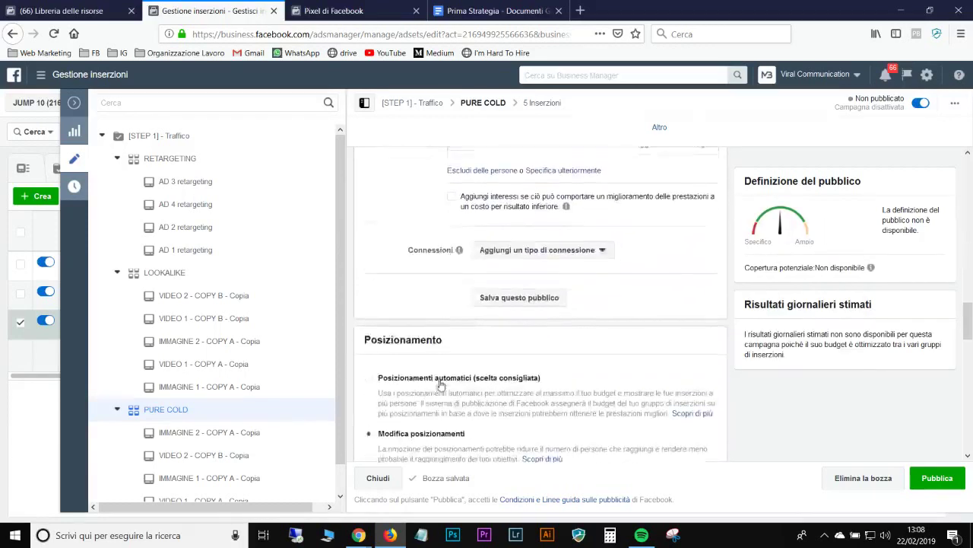
scroll(441, 382, "up", 4)
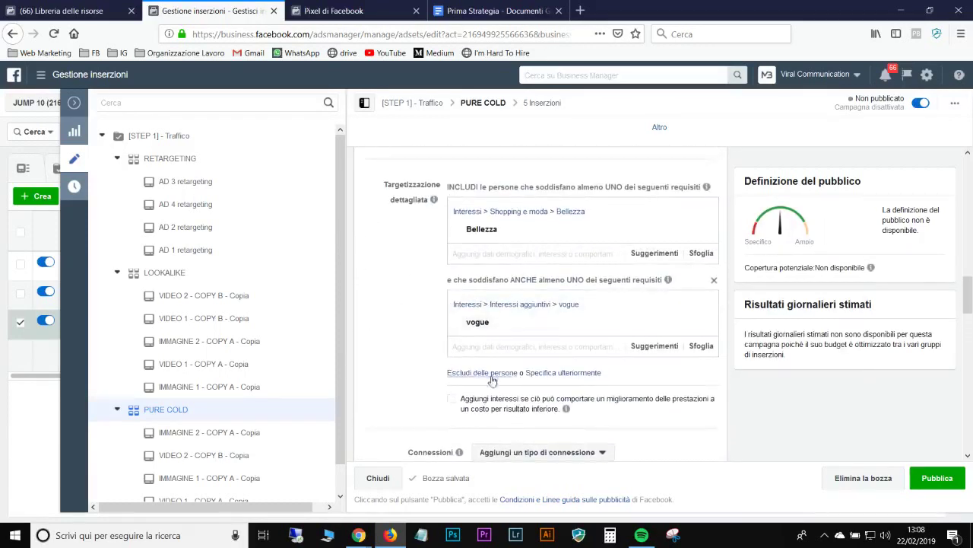
Review the PURE COLD ad set's placements by platform and device, and close the editor without publishing the draft.
scroll(435, 343, "down", 6)
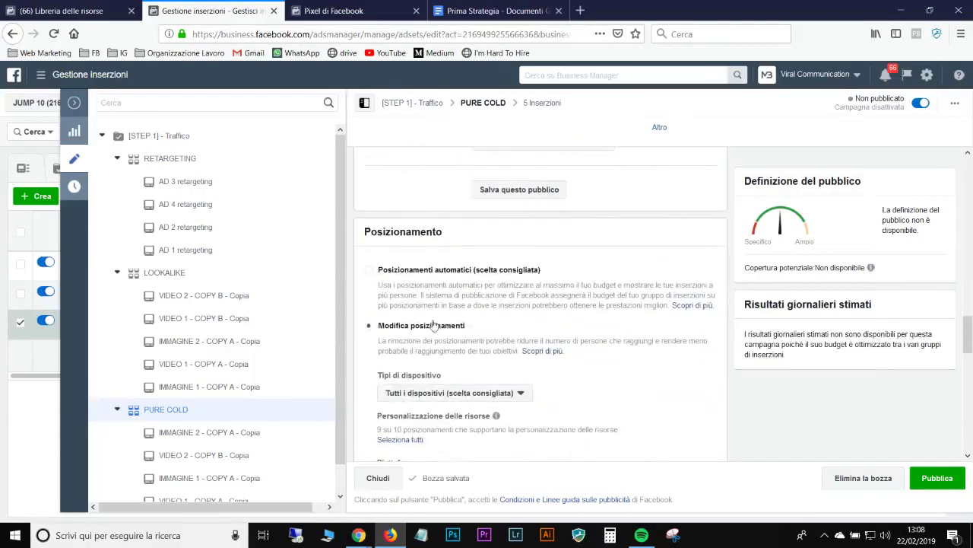
scroll(467, 373, "down", 4)
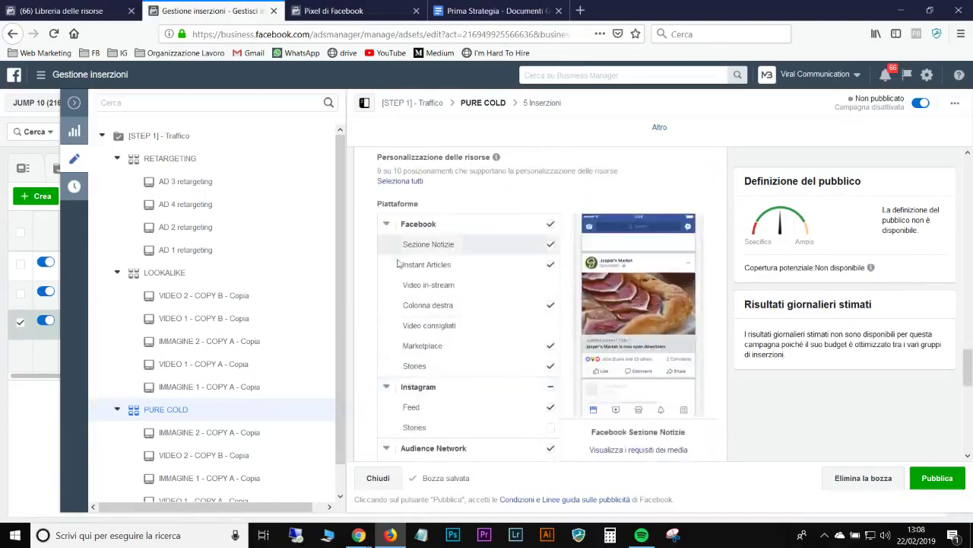
scroll(472, 343, "down", 3)
scroll(566, 312, "down", 1)
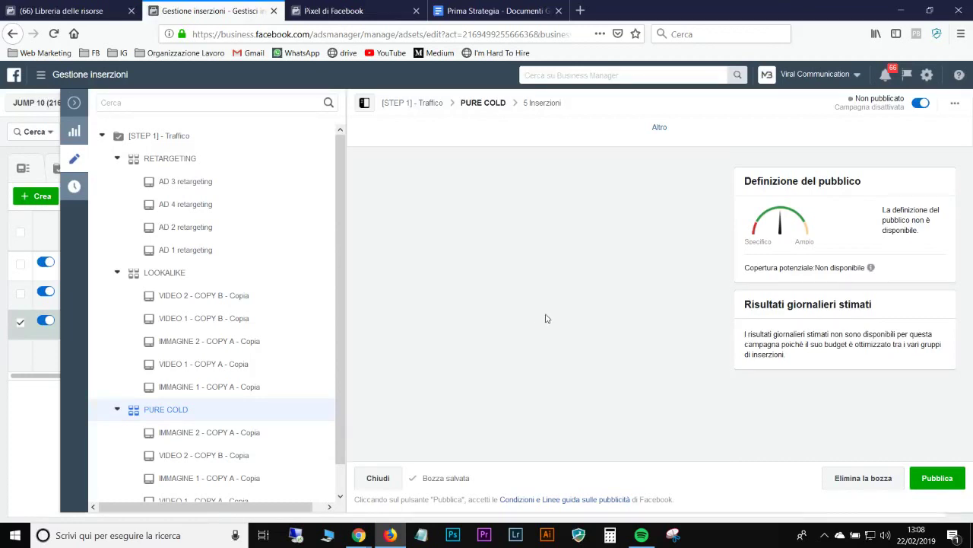
scroll(674, 371, "down", 5)
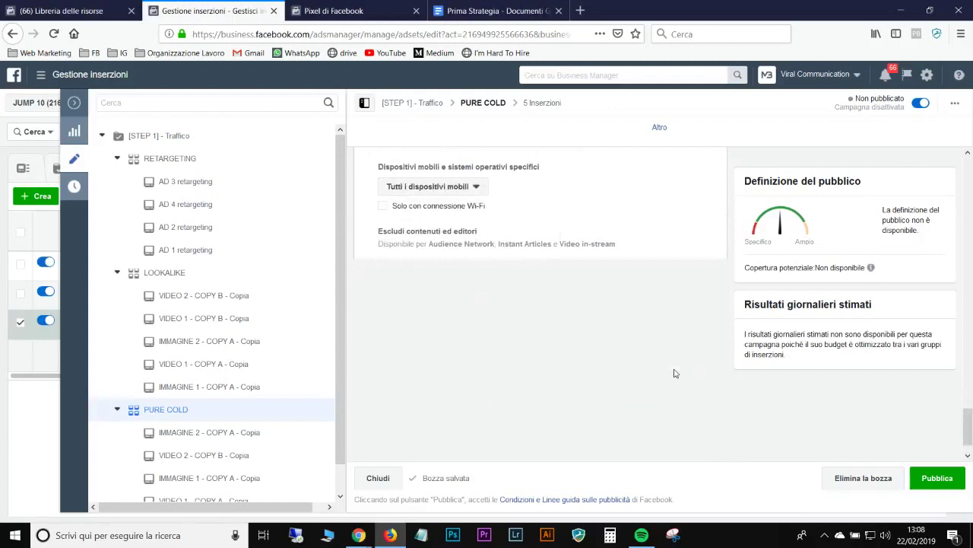
scroll(669, 380, "up", 3)
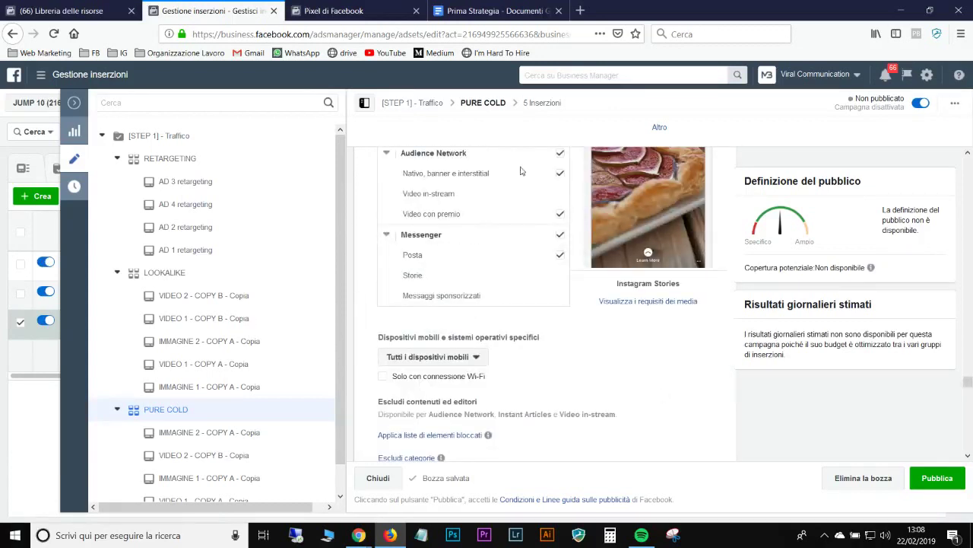
left_click(74, 104)
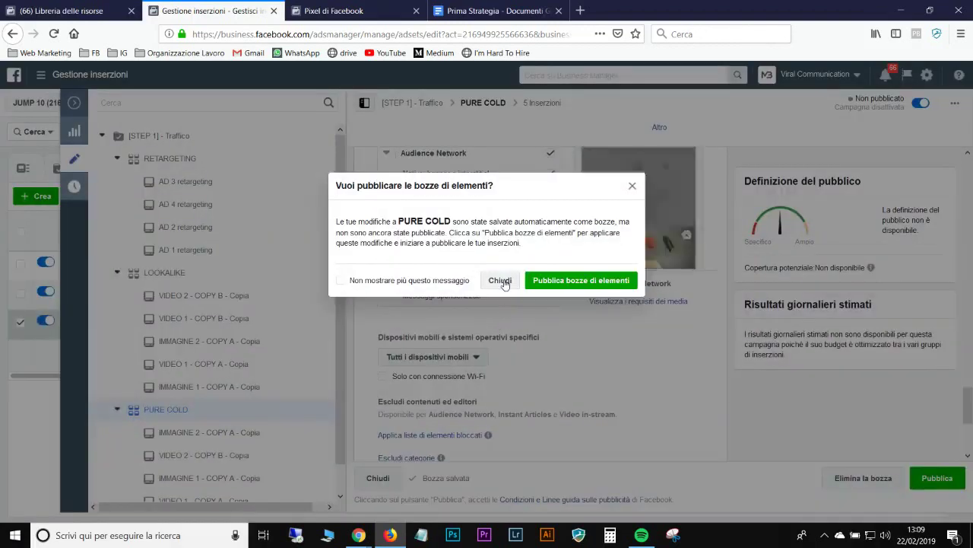
left_click(500, 282)
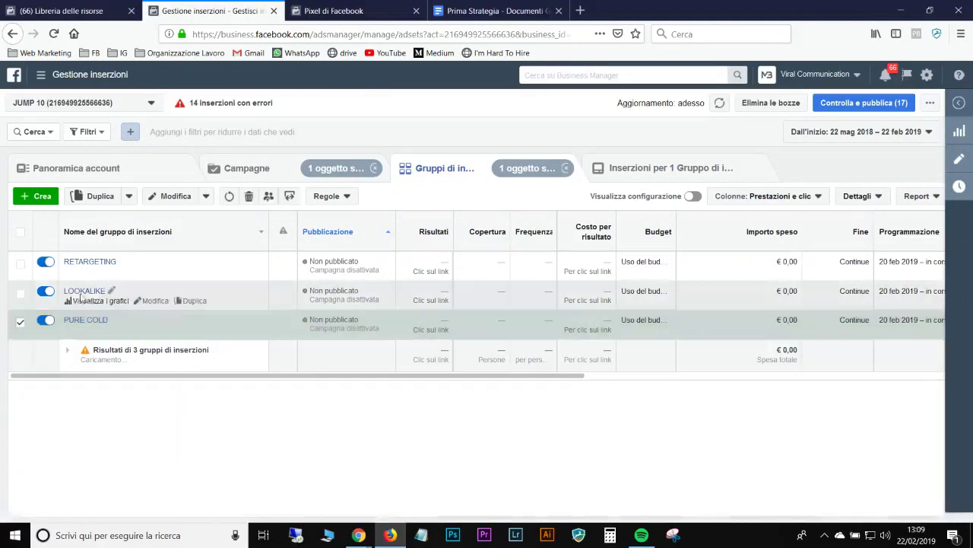
Open the LOOKALIKE ad set, check its included and excluded custom audiences, and close the editor.
left_click(150, 302)
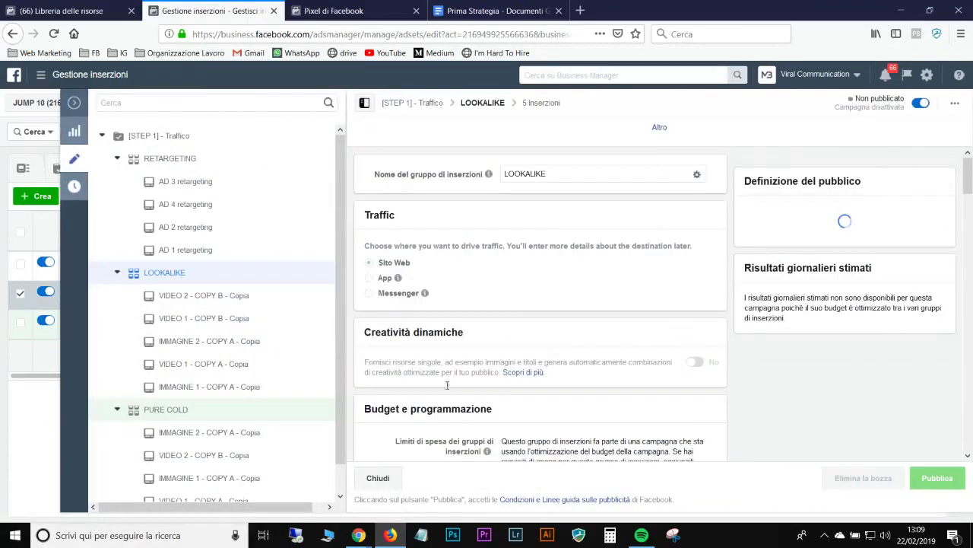
scroll(487, 312, "down", 3)
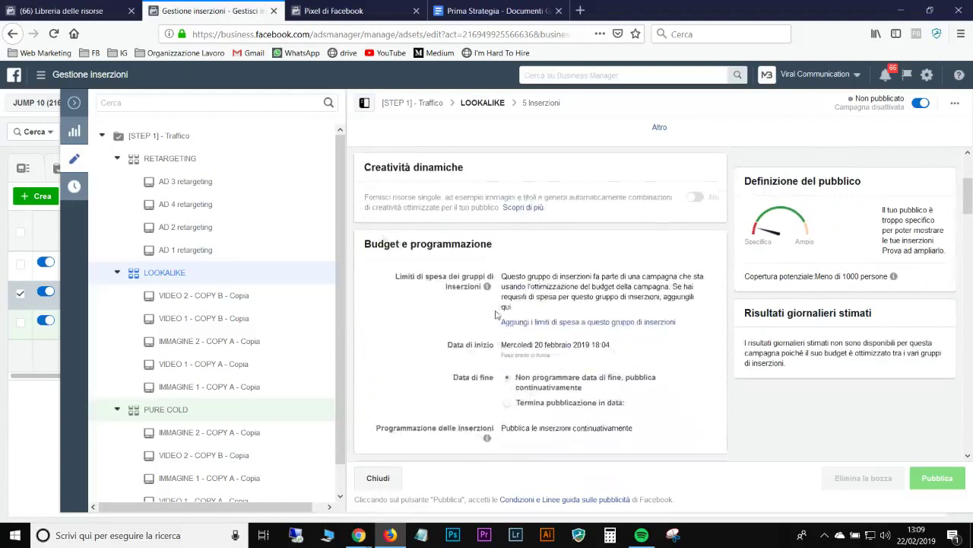
scroll(496, 313, "down", 3)
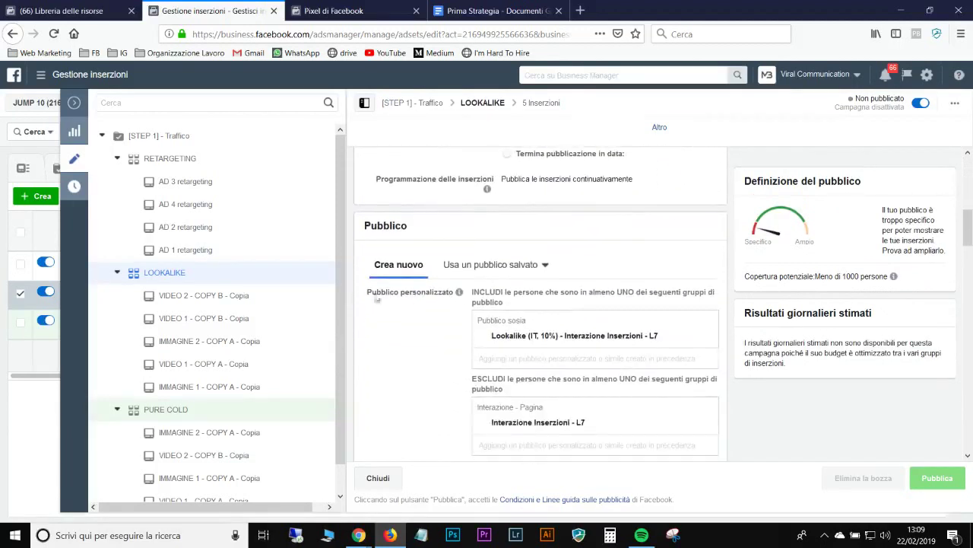
scroll(430, 311, "down", 1)
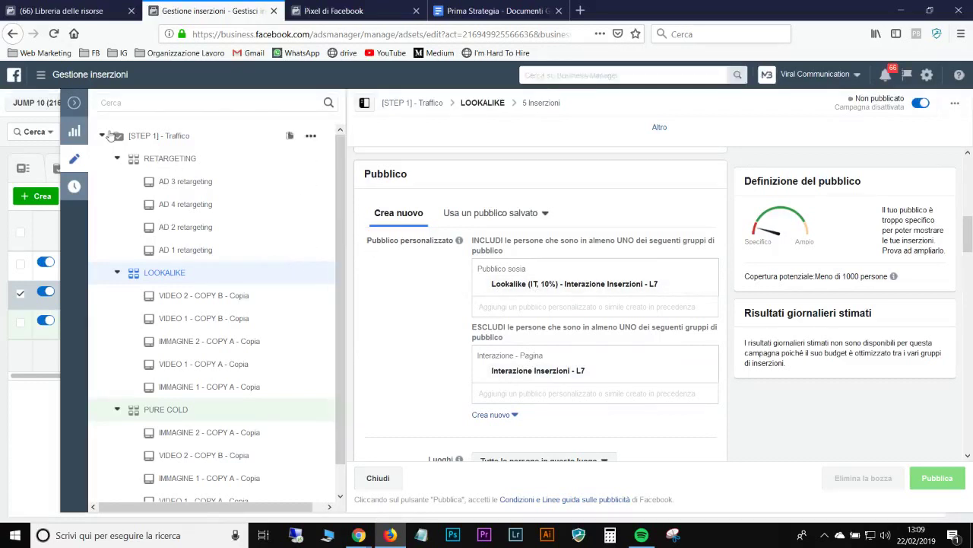
left_click(73, 102)
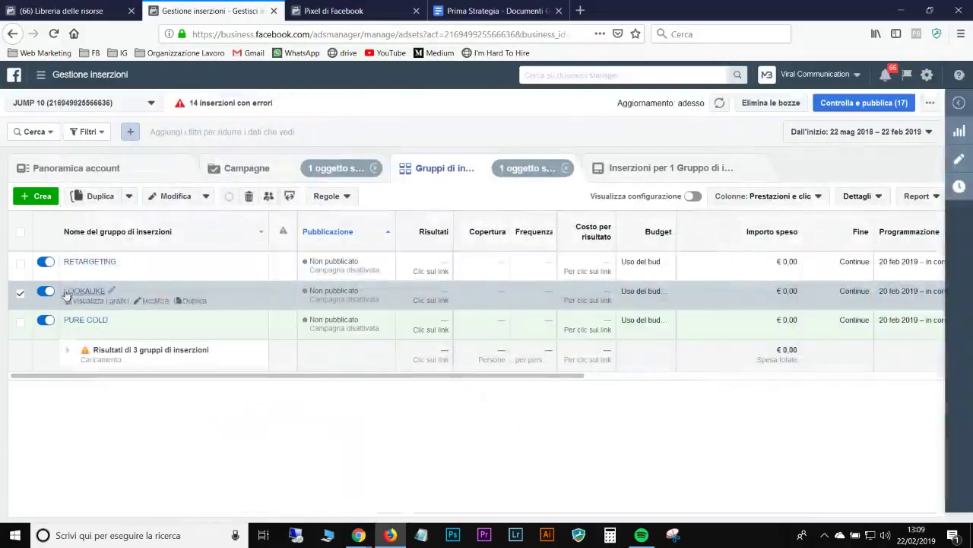
Open the RETARGETING ad set, check its custom audience, demographics, placement and optimization settings, and close the editor.
left_click(156, 273)
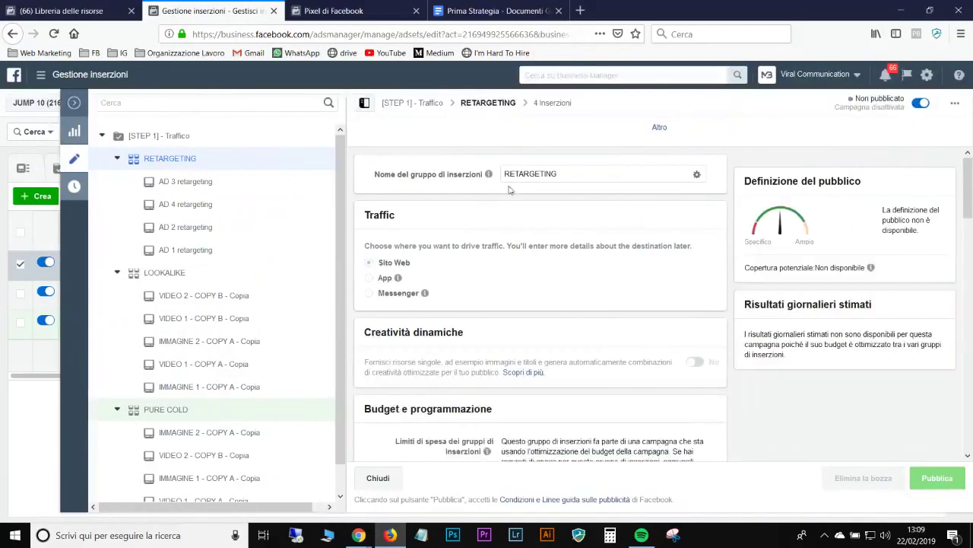
scroll(550, 254, "down", 5)
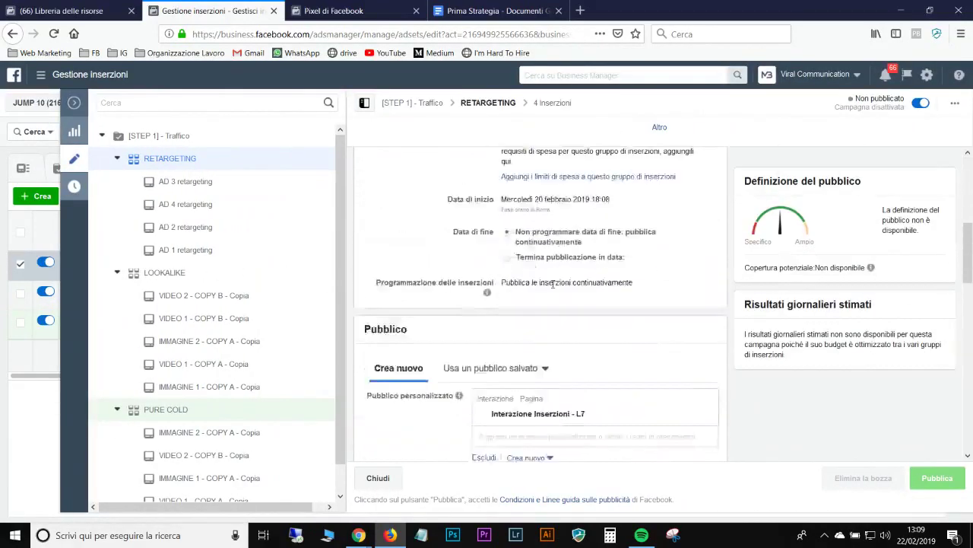
scroll(553, 284, "down", 2)
scroll(543, 259, "down", 3)
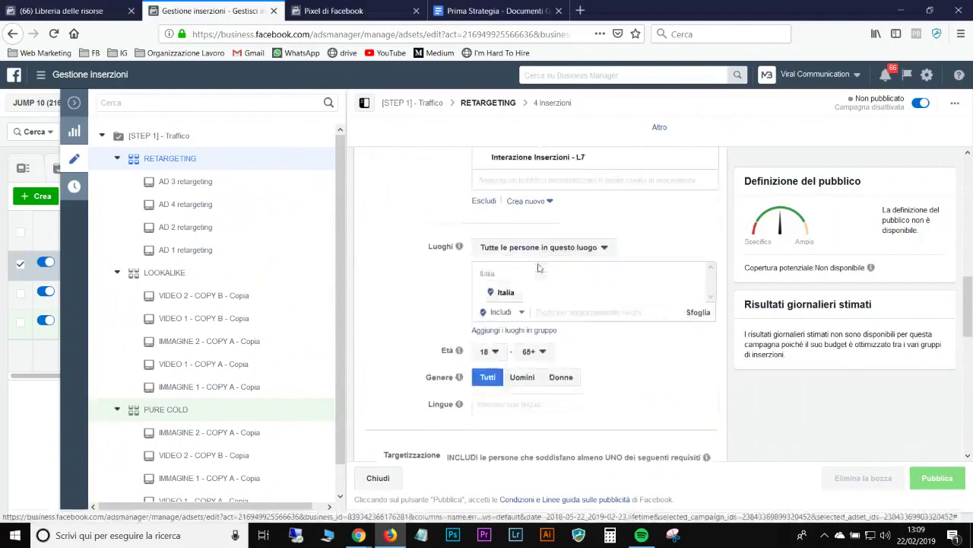
scroll(607, 318, "up", 3)
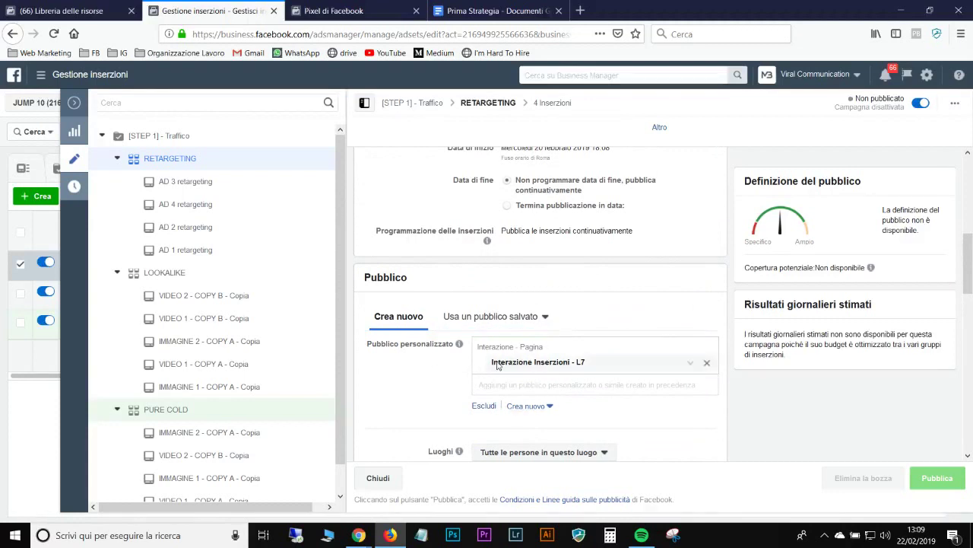
scroll(481, 361, "down", 2)
scroll(481, 360, "down", 10)
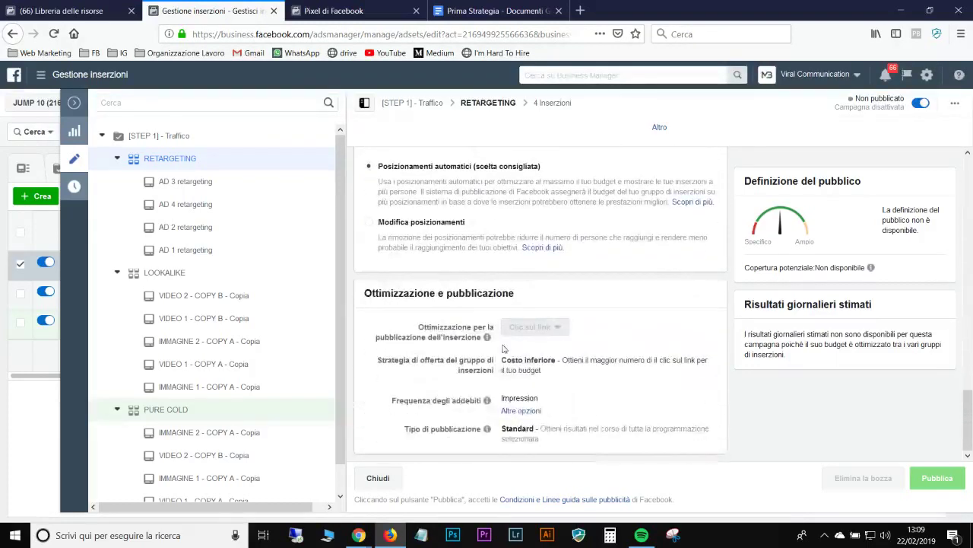
left_click(74, 102)
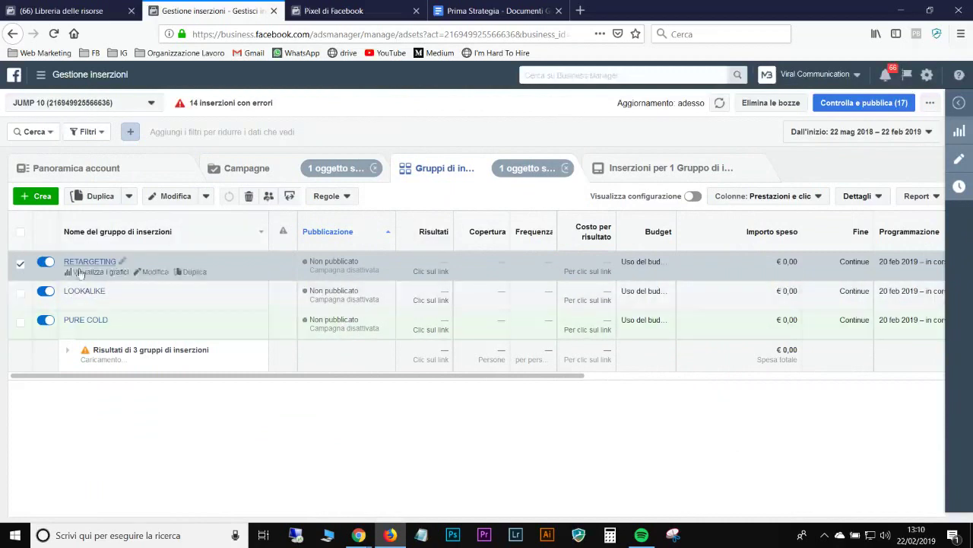
Compare the ads in the PURE COLD and RETARGETING ad sets, return to the campaign list, and deselect the [STEP 1] - Traffico campaign.
left_click(89, 322)
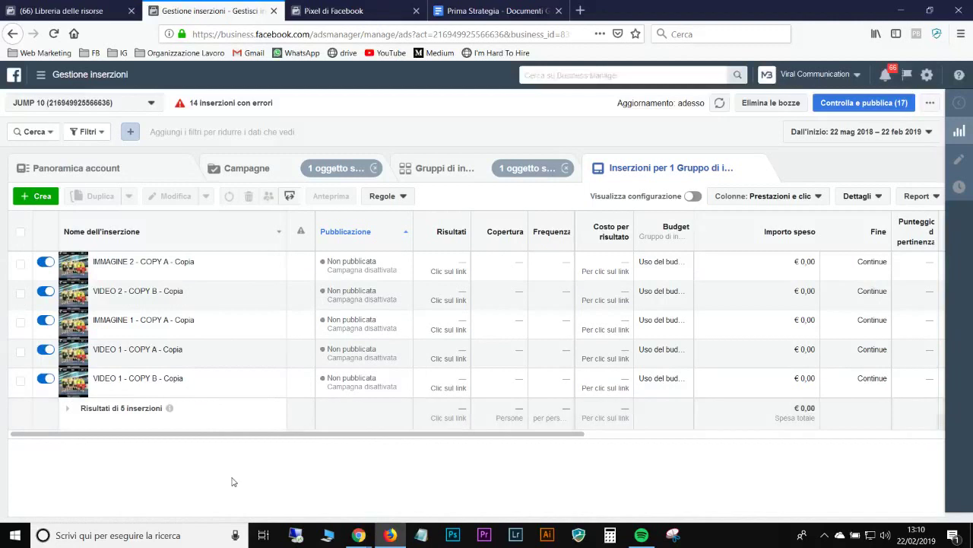
left_click(437, 176)
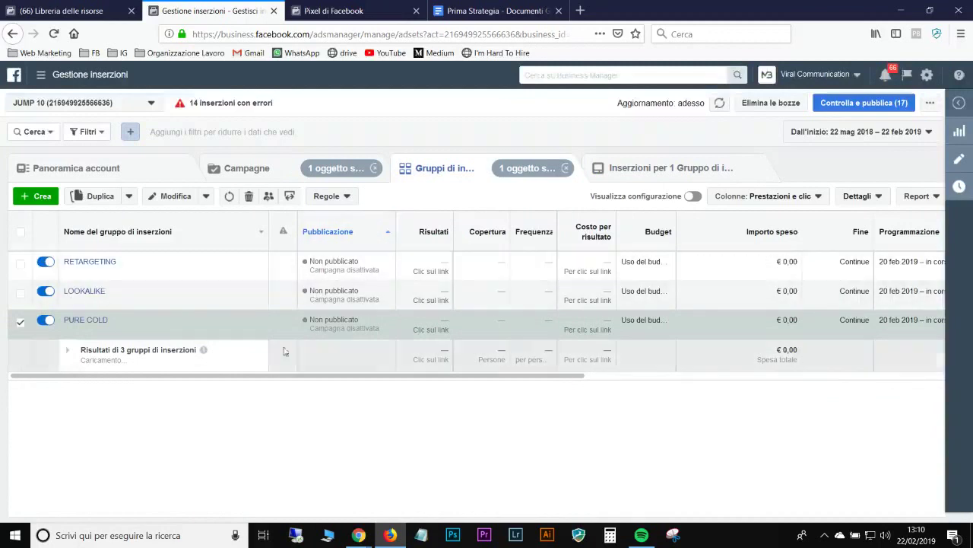
left_click(103, 262)
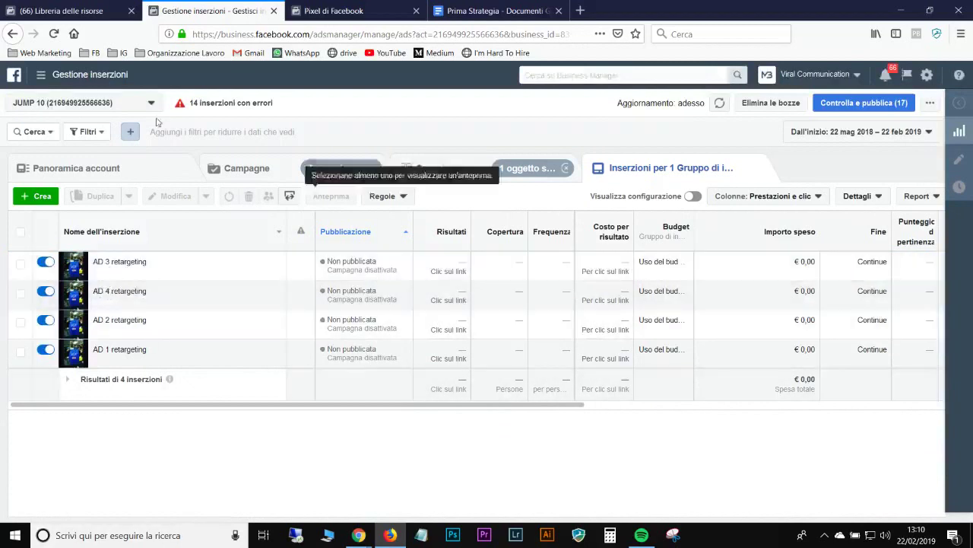
left_click(262, 169)
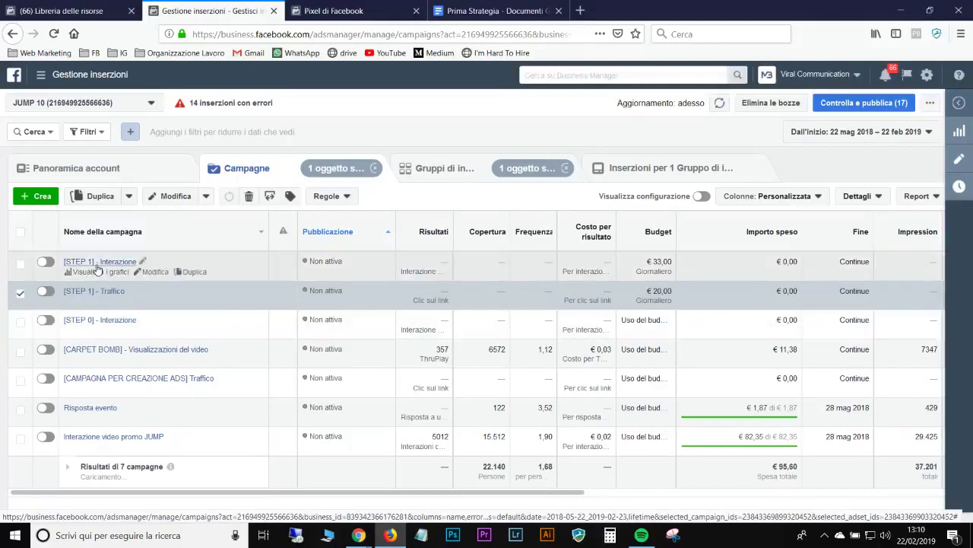
left_click(21, 296)
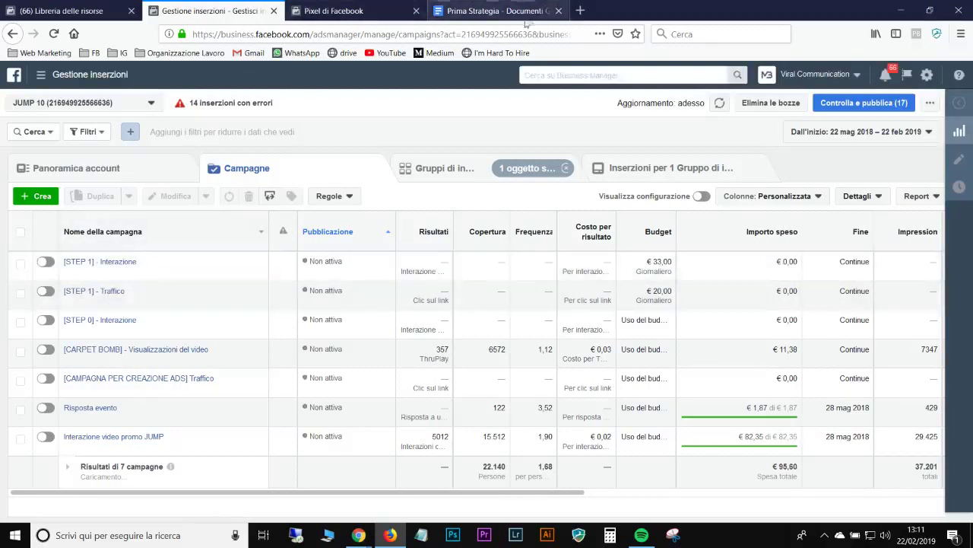
Switch to the Prima Strategia document and read the STEP 2: Conversion Optimisation section through the STEP 3 heading.
left_click(357, 12)
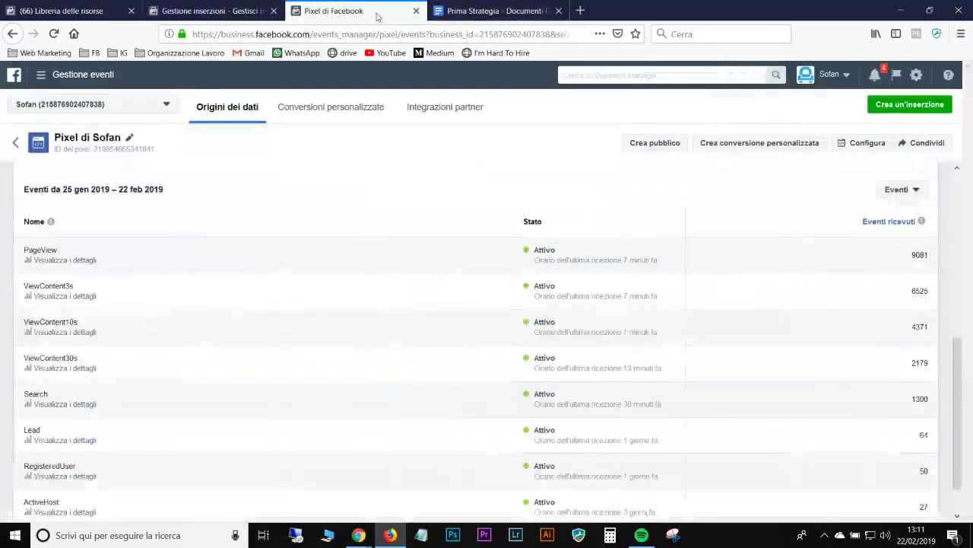
left_click(475, 11)
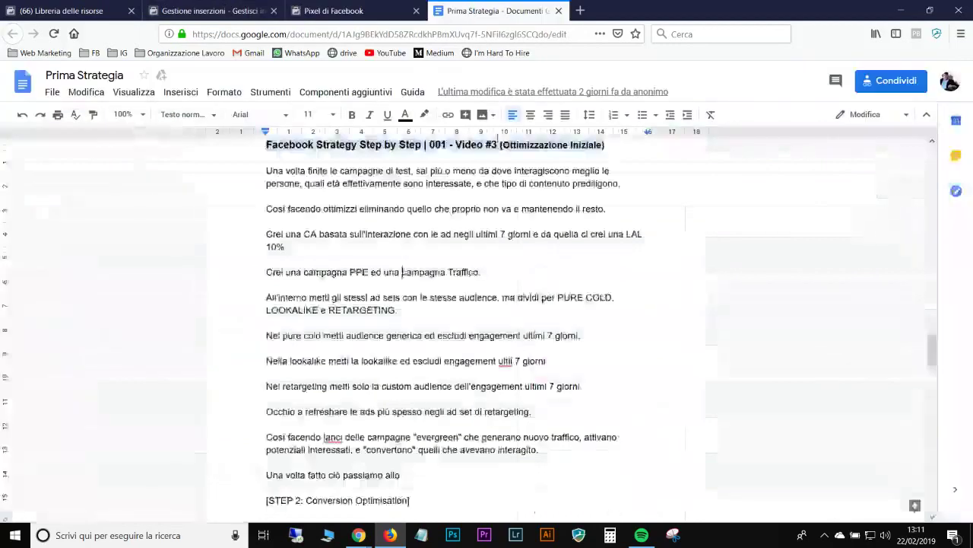
scroll(503, 338, "down", 3)
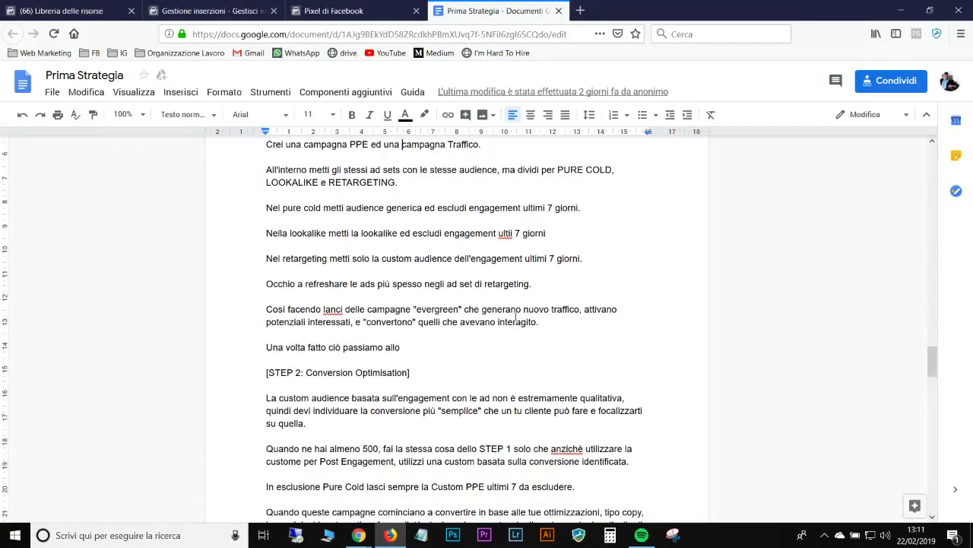
scroll(511, 321, "down", 3)
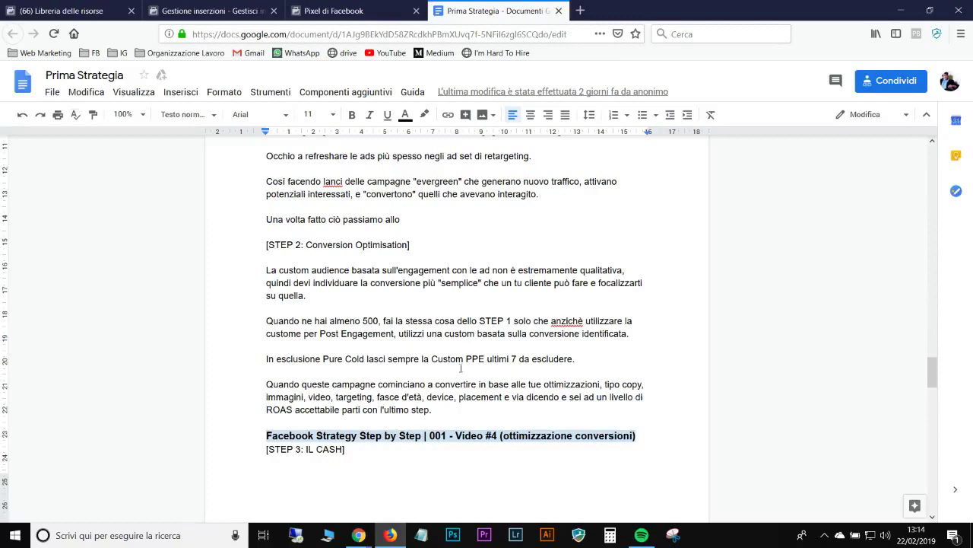
scroll(473, 364, "up", 2)
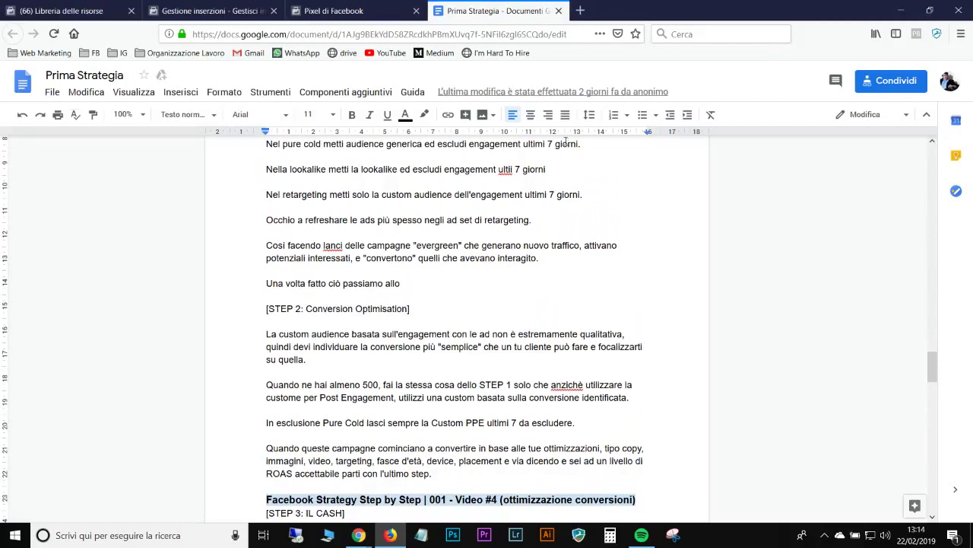
Glance at the campaign list, and examine the Sofan pixel's event list from PageView to Host for a simple conversion.
left_click(216, 9)
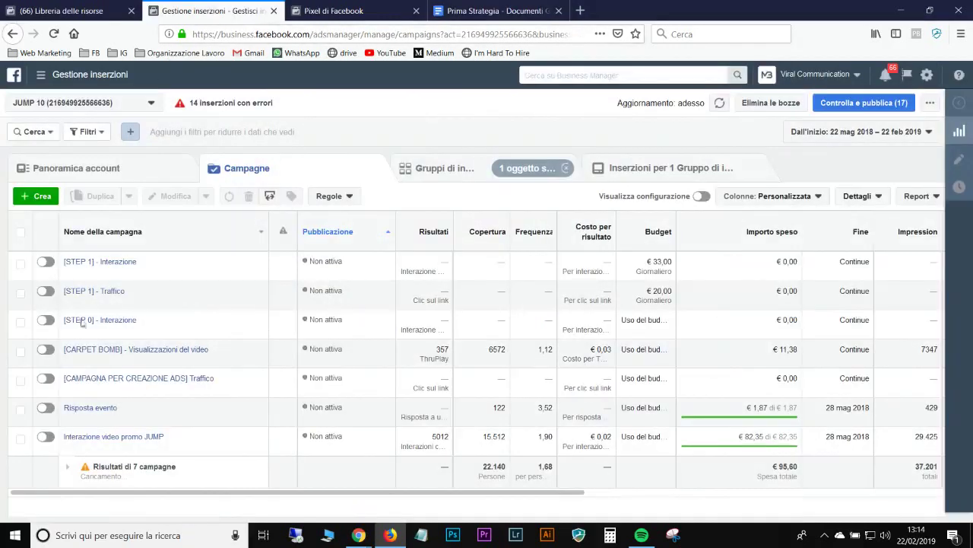
left_click(304, 12)
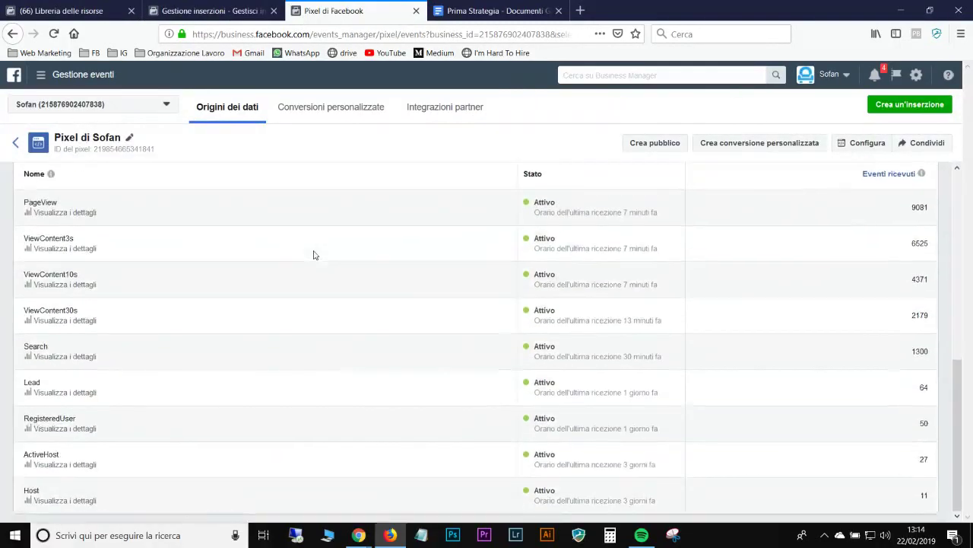
scroll(313, 254, "up", 3)
scroll(302, 263, "down", 3)
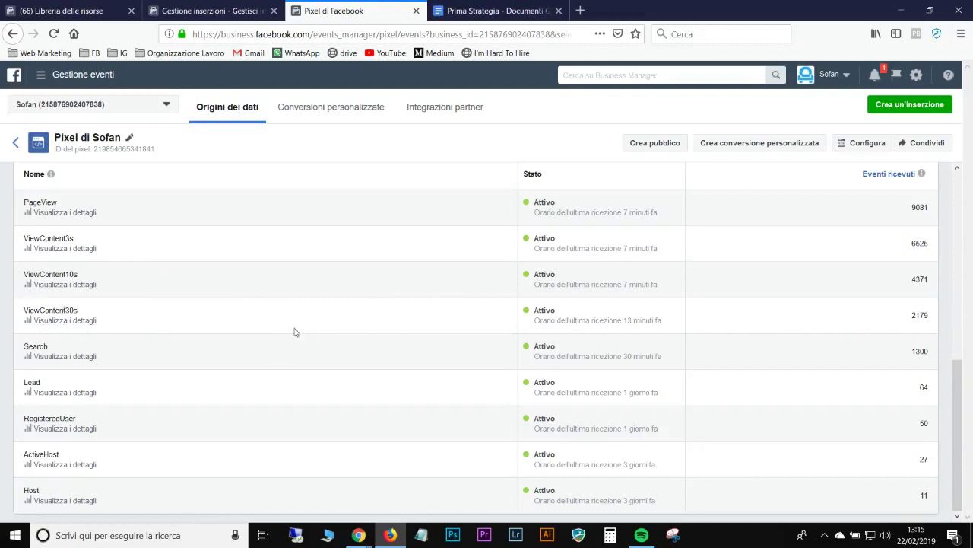
Open the [STEP 1] - Traffico campaign's LOOKALIKE ad set, check its ads and its included and excluded audiences, and close the editor.
left_click(227, 12)
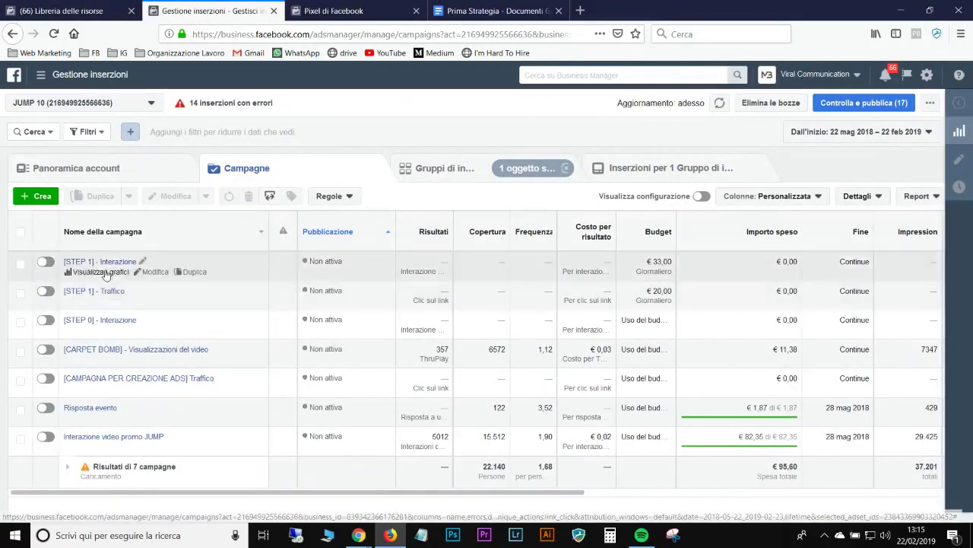
left_click(103, 291)
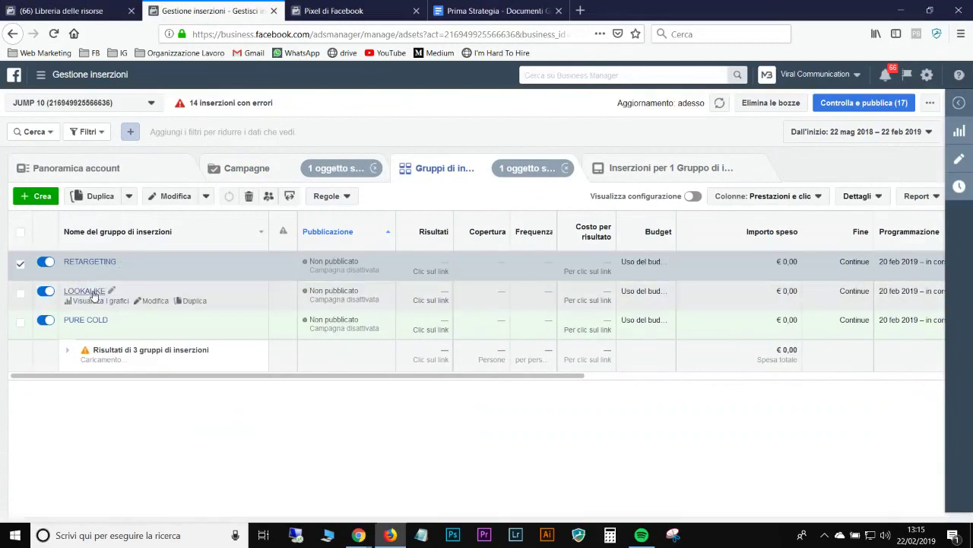
left_click(90, 292)
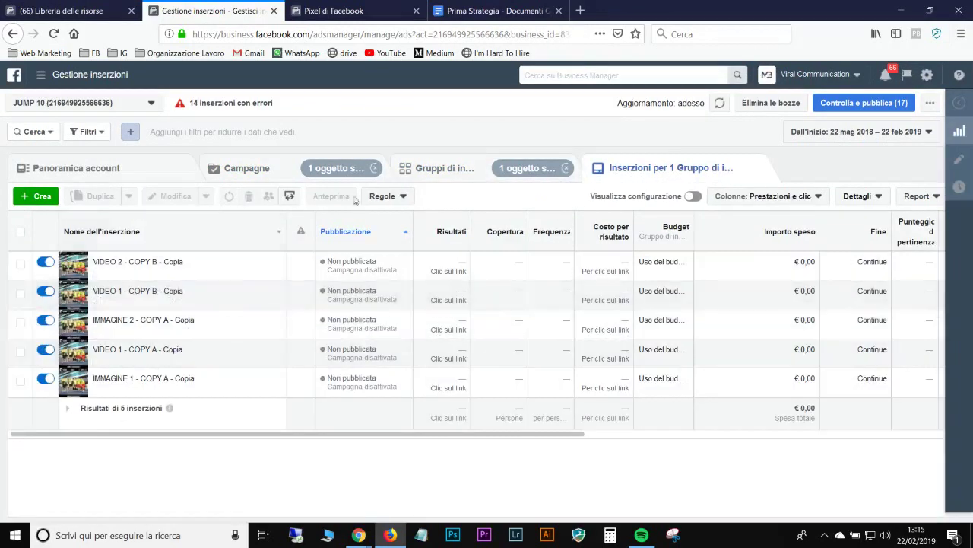
left_click(445, 168)
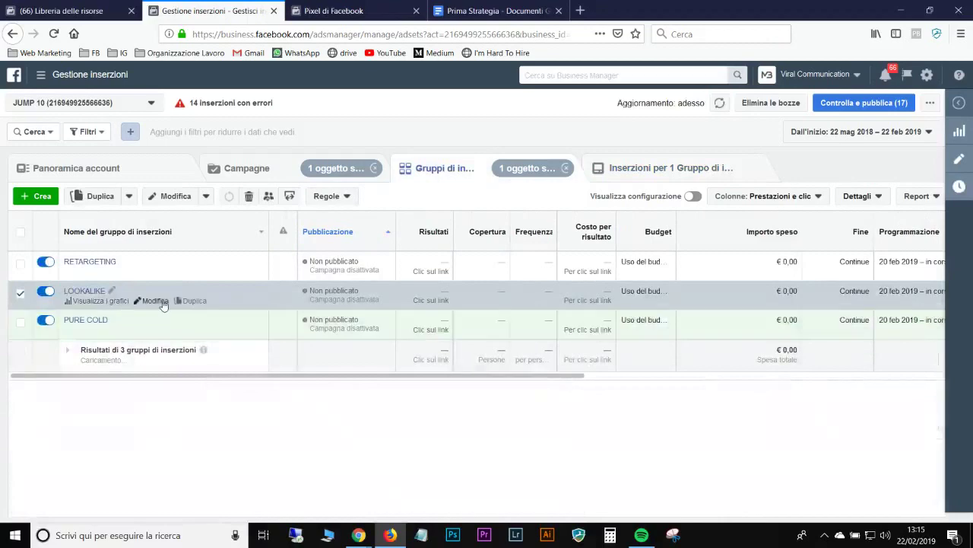
left_click(156, 301)
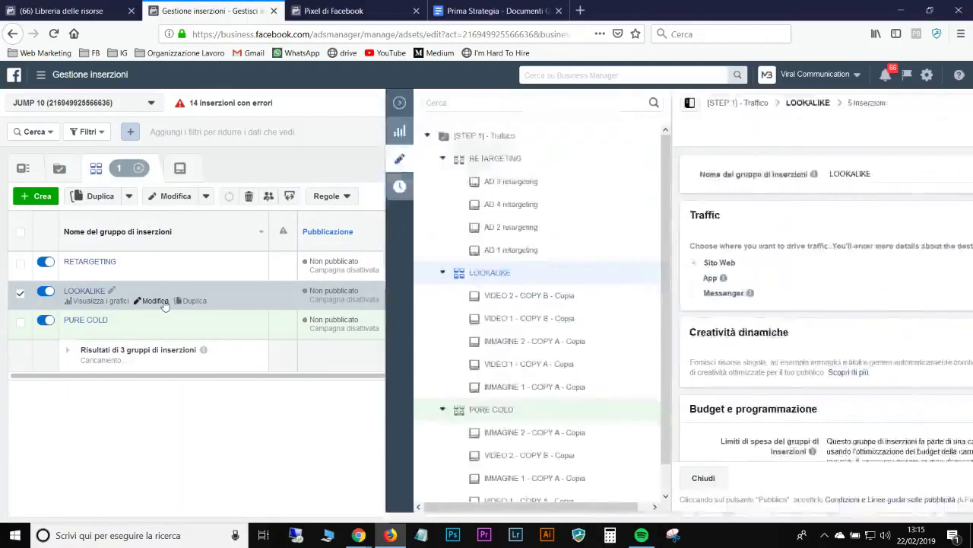
scroll(468, 312, "down", 10)
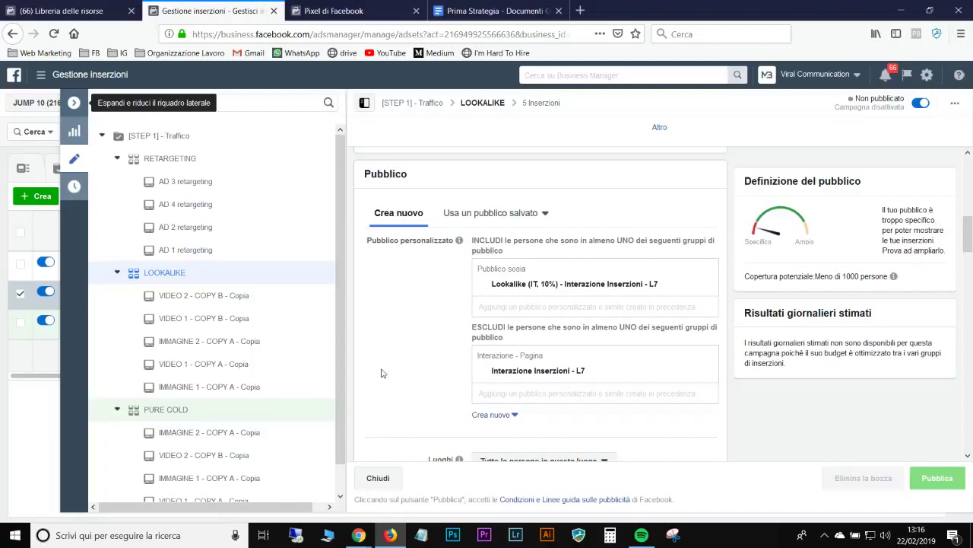
key("Escape")
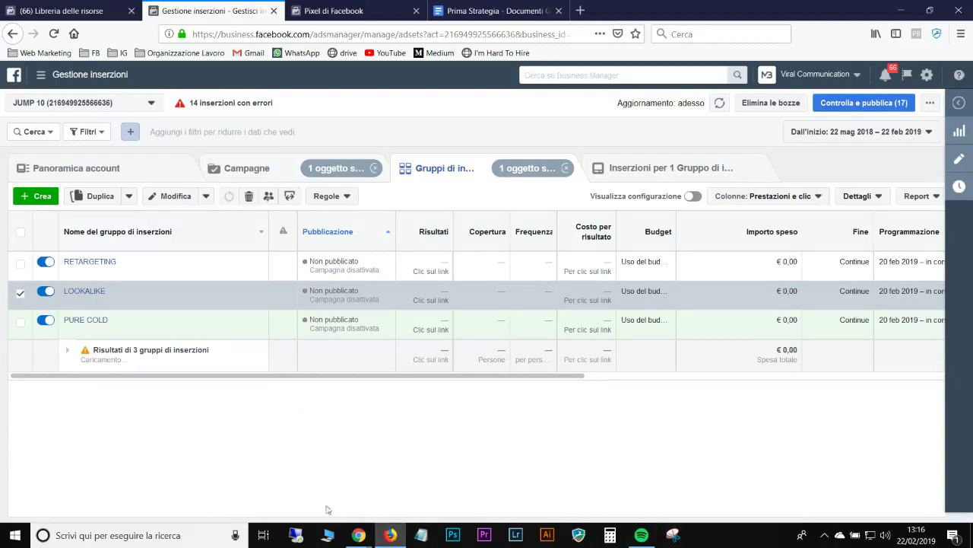
left_click(183, 536)
left_click(385, 469)
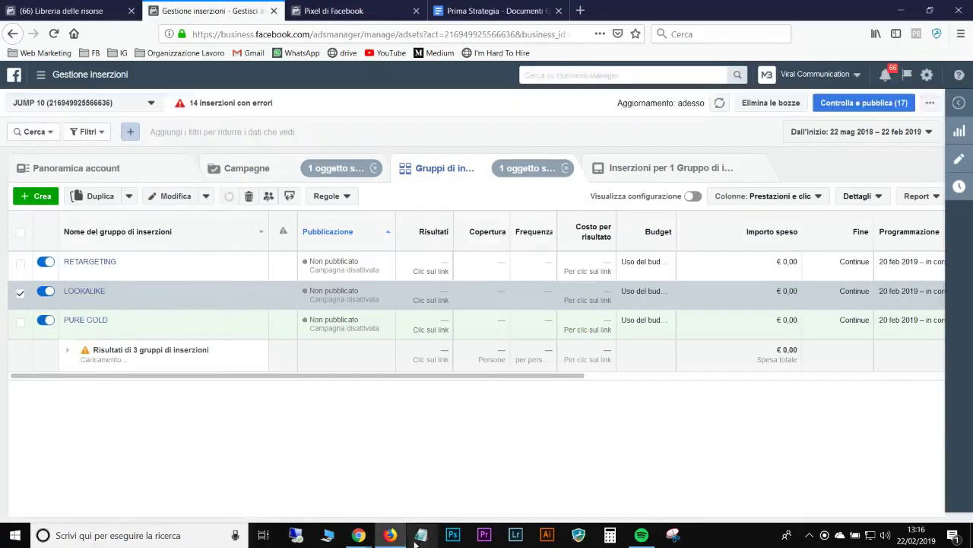
mouse_move(359, 535)
left_click(396, 483)
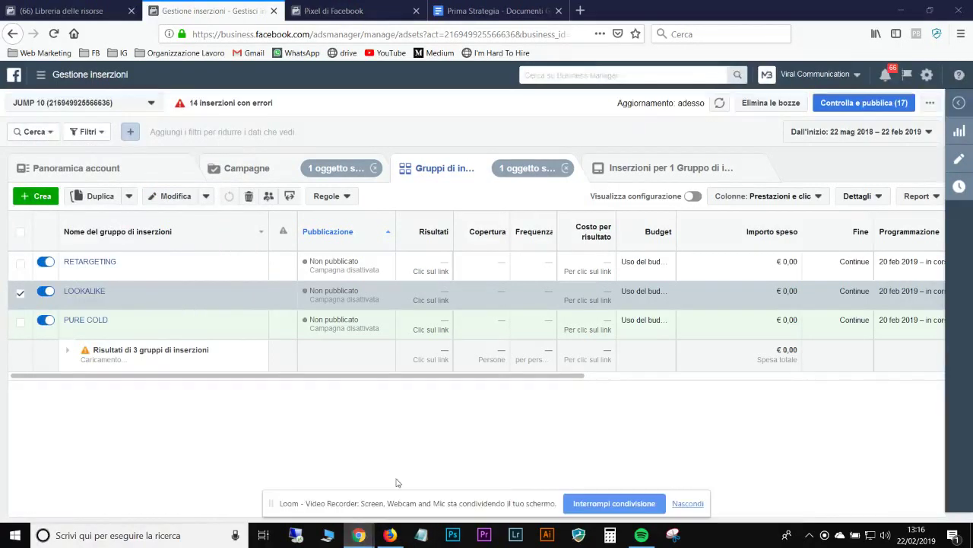
mouse_move(365, 534)
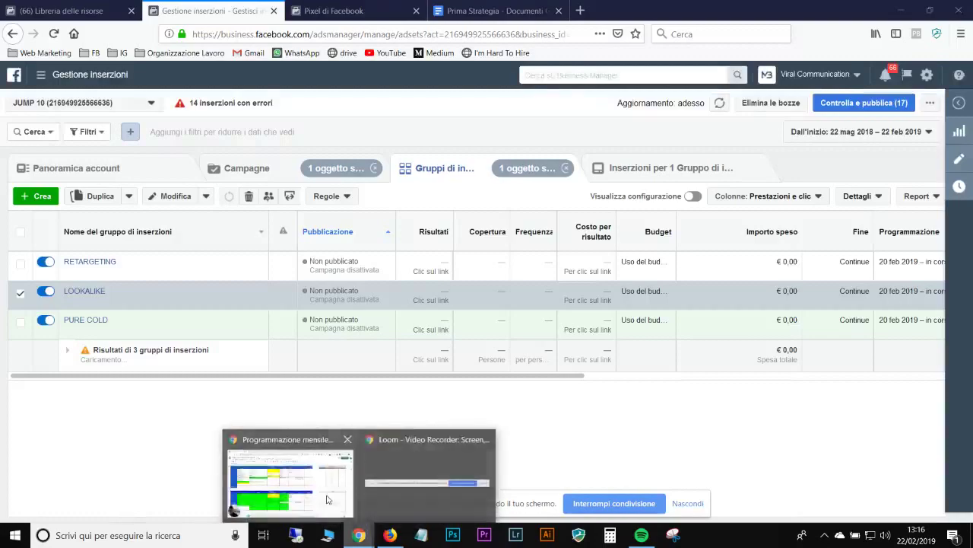